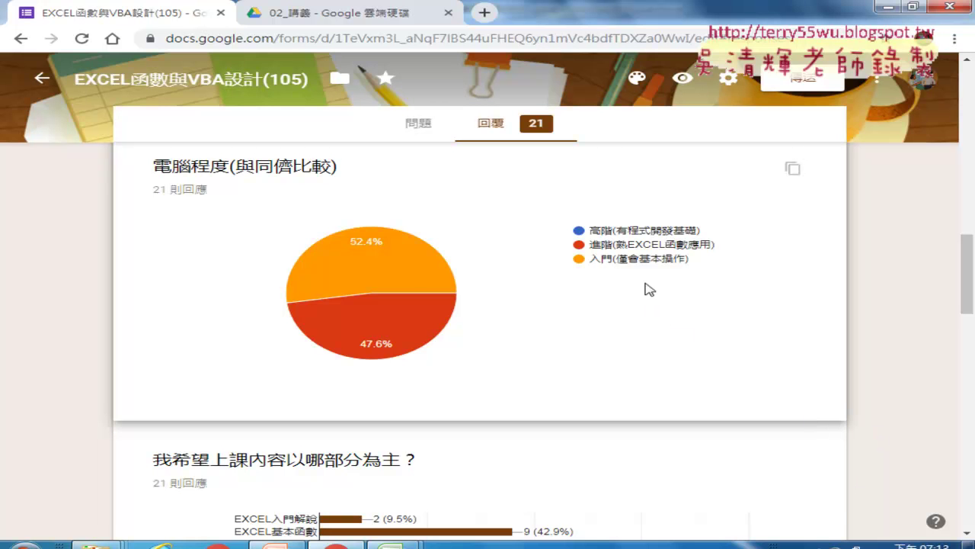
pyautogui.moveTo(407, 272)
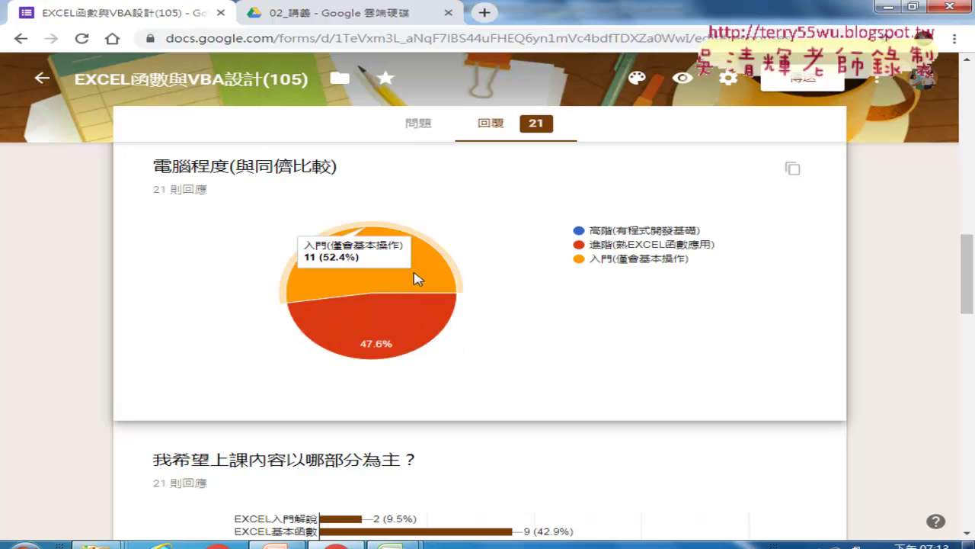
pyautogui.moveTo(408, 328)
pyautogui.moveTo(410, 324)
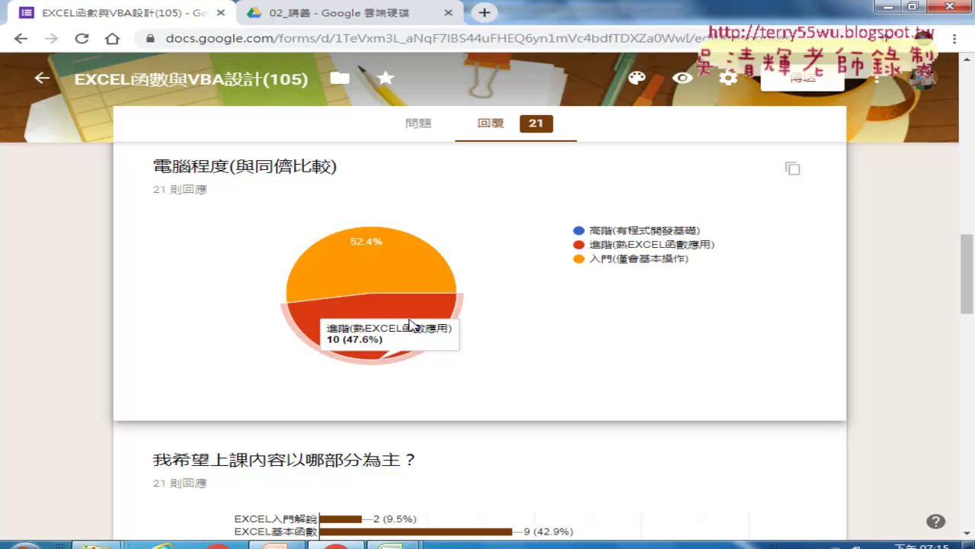
# - Read the course-content bar chart: VBA自訂函數 and VBA多工作簿自動化 each have 17 votes (77.3%)
pyautogui.scroll(-4, 780, 366)
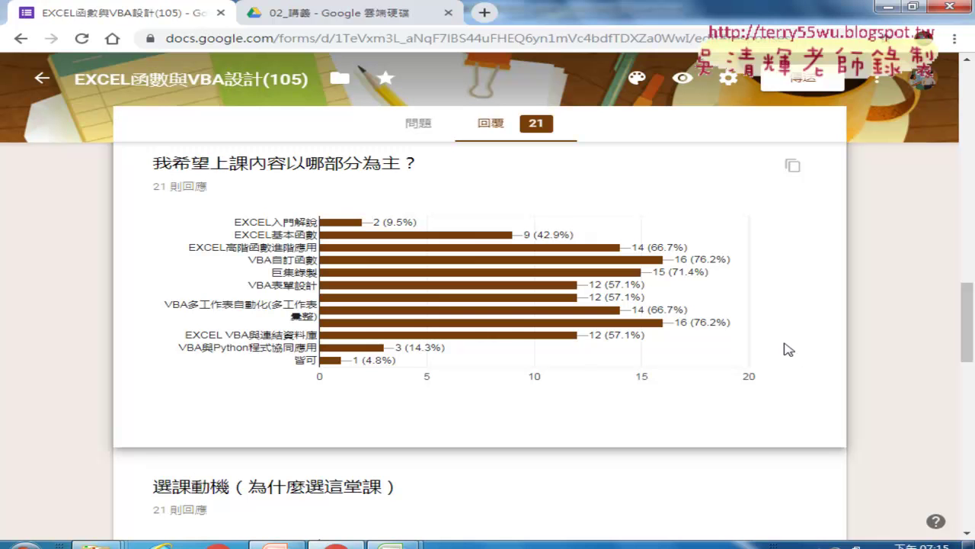
pyautogui.moveTo(654, 263)
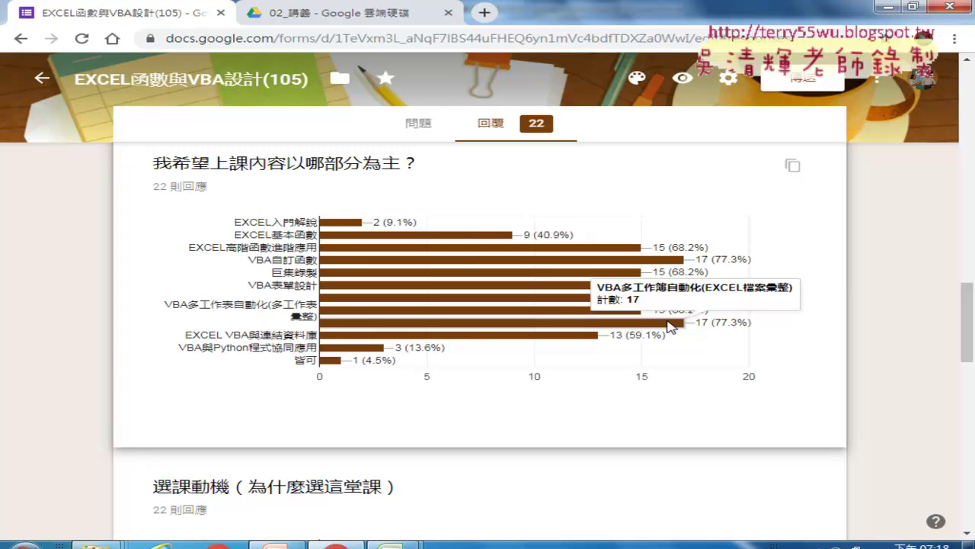
pyautogui.moveTo(614, 280)
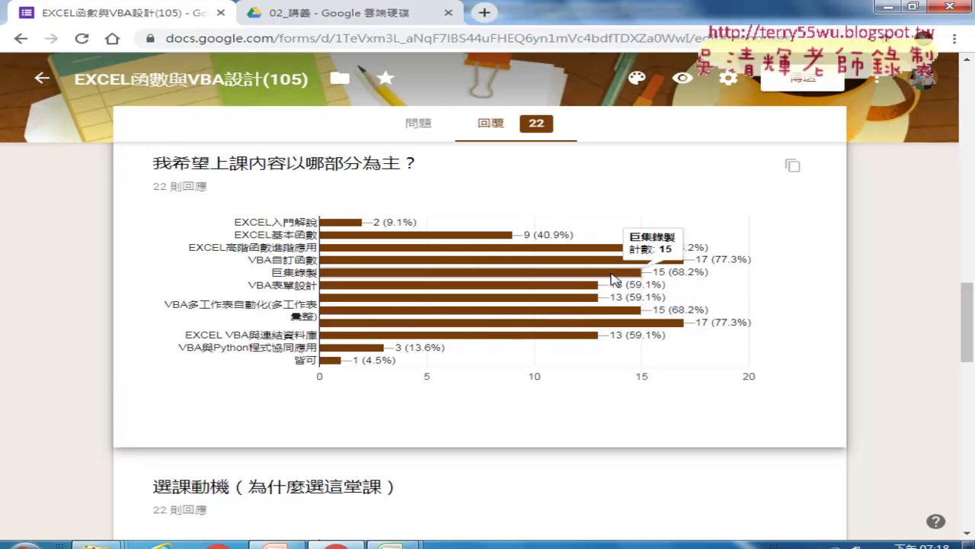
pyautogui.moveTo(610, 248)
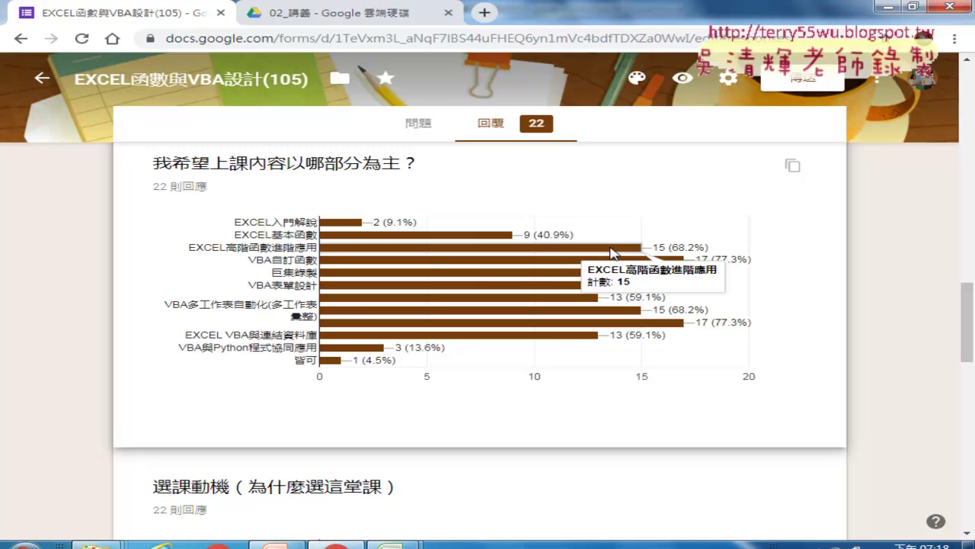
pyautogui.moveTo(501, 238)
pyautogui.moveTo(501, 292)
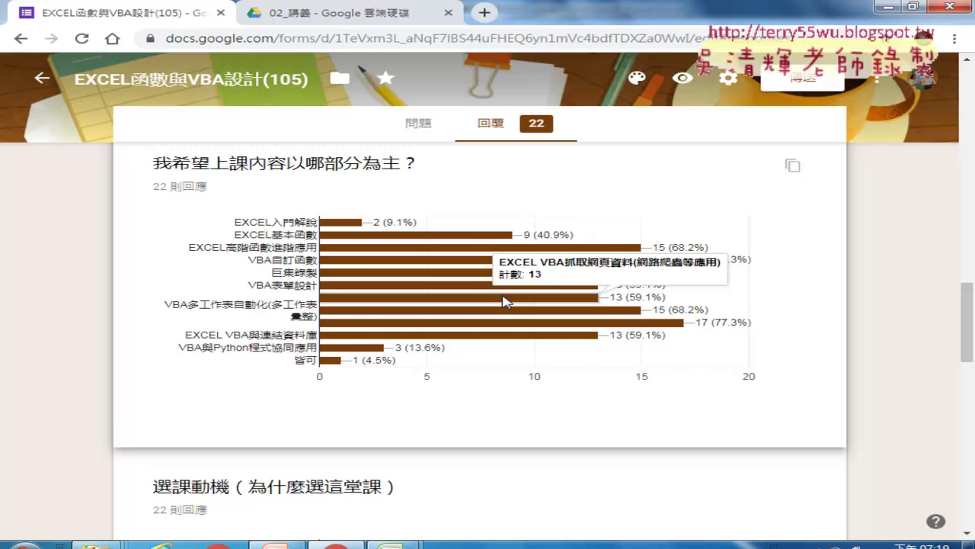
# - Read each reason's count on the 選課動機 bar chart across the 23 responses
pyautogui.scroll(-3, 799, 343)
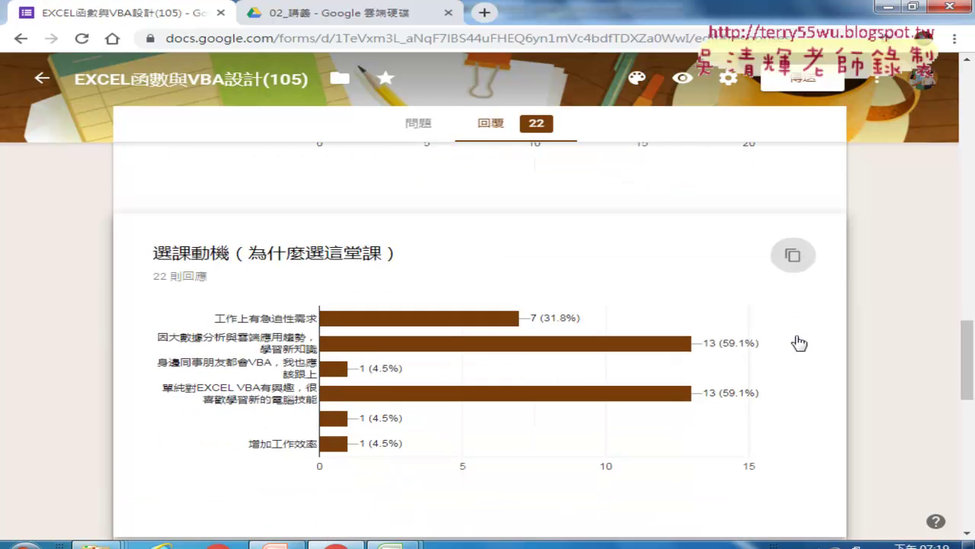
pyautogui.moveTo(624, 288)
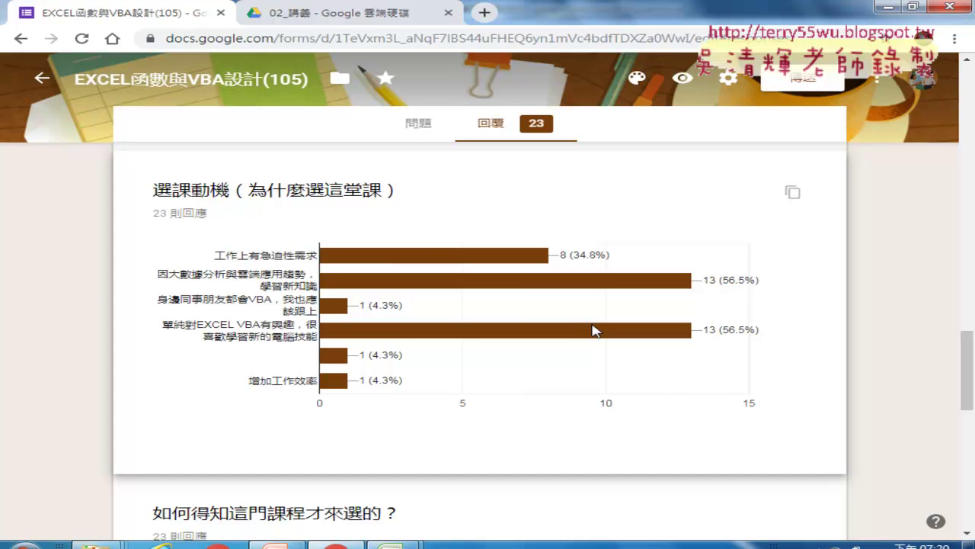
pyautogui.moveTo(591, 339)
pyautogui.moveTo(427, 255)
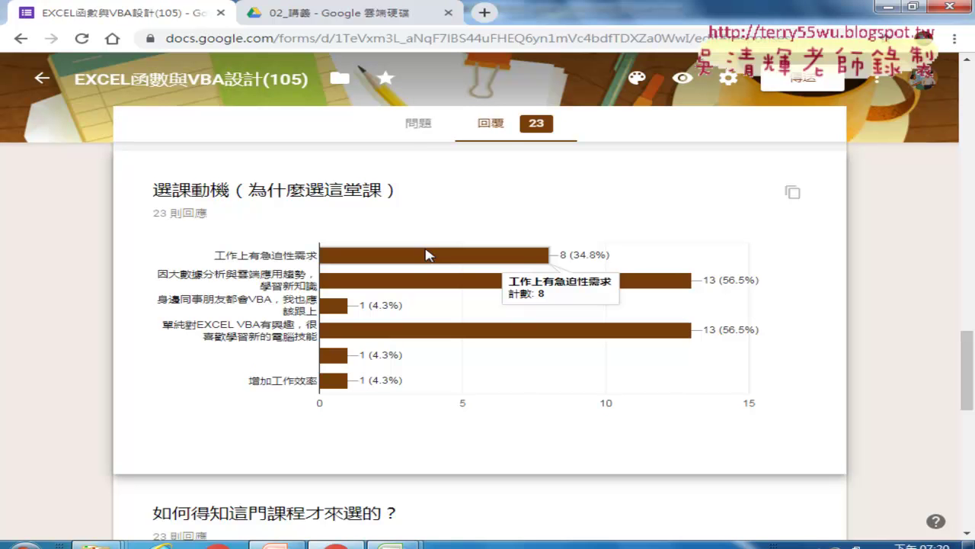
pyautogui.scroll(-2, 427, 255)
# - Check the slices of the 如何得知這門課程才來選的 pie chart, such as 推廣部網站 at 43.5%
pyautogui.scroll(-1, 427, 255)
pyautogui.scroll(-1, 427, 255)
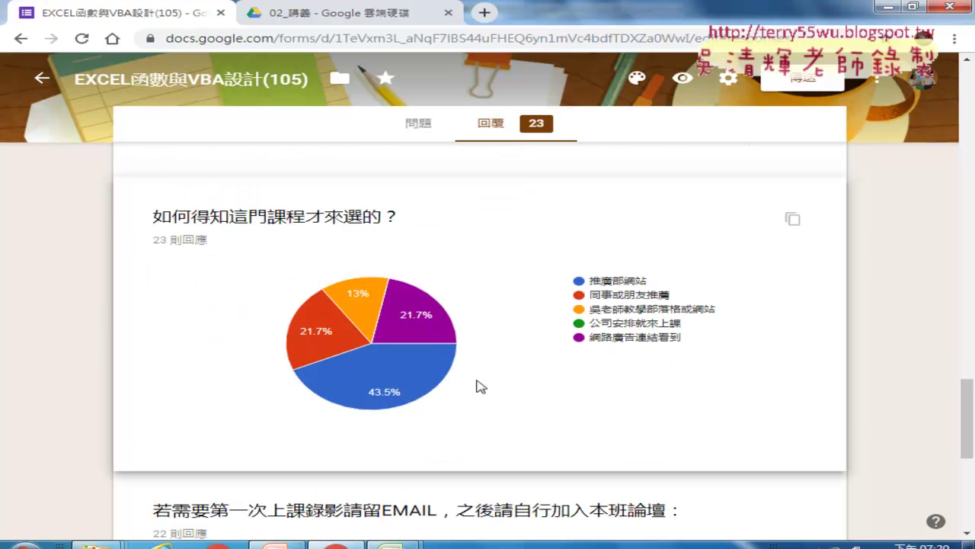
pyautogui.moveTo(418, 388)
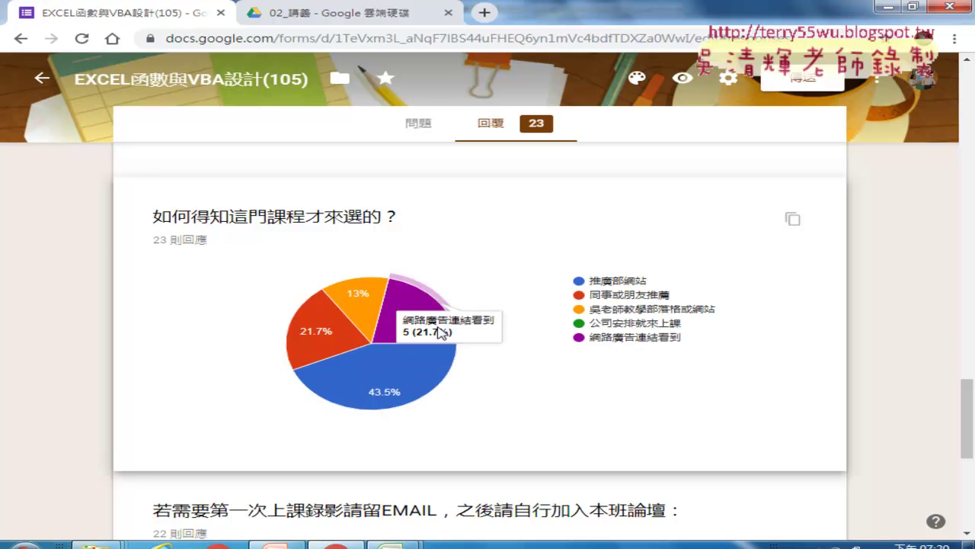
pyautogui.moveTo(363, 305)
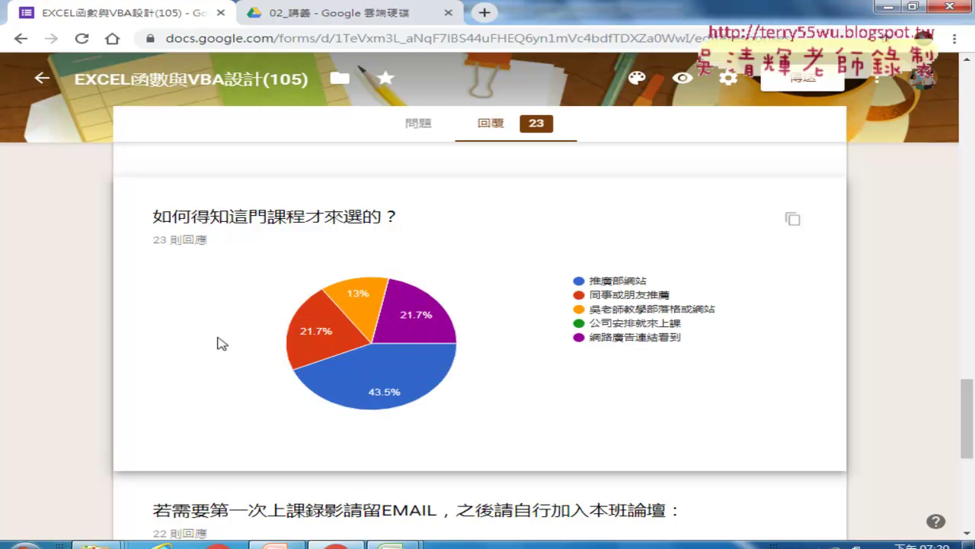
pyautogui.moveTo(335, 320)
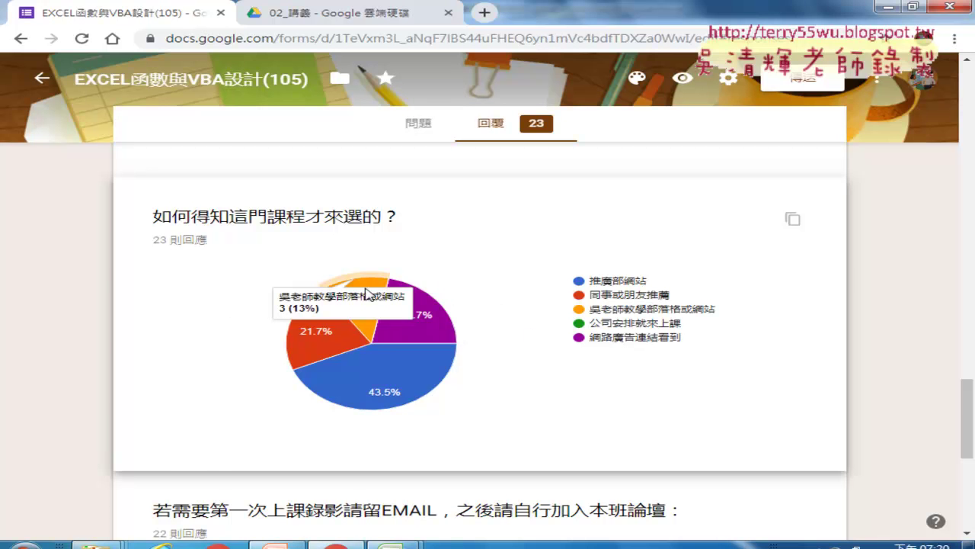
# - Scroll through the collected e-mail answers list and back up
pyautogui.scroll(-5, 491, 314)
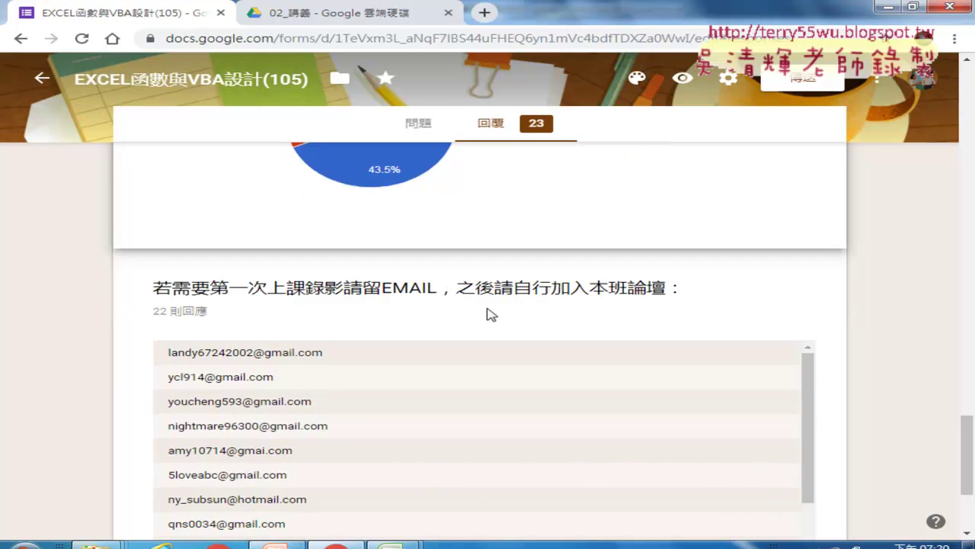
pyautogui.scroll(-4, 601, 330)
pyautogui.scroll(3, 554, 297)
pyautogui.scroll(1, 553, 298)
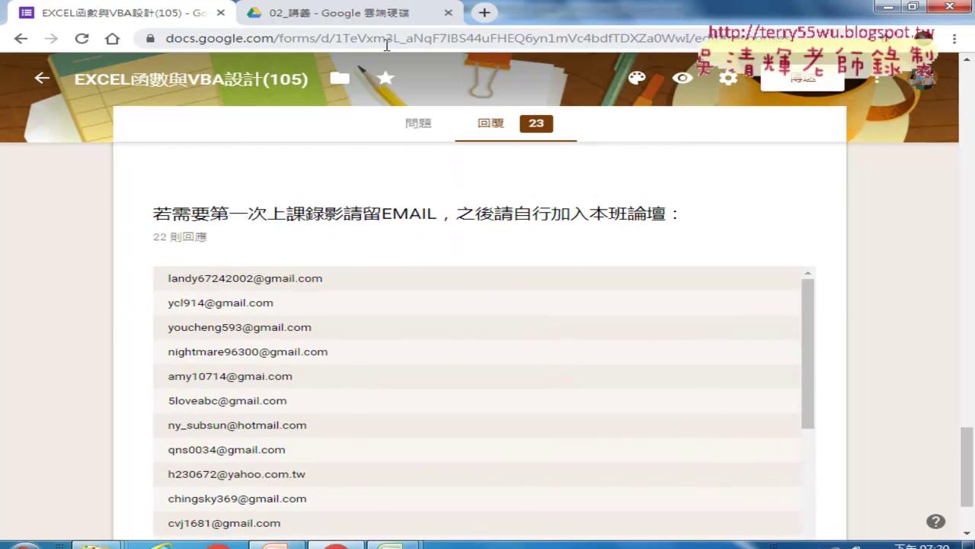
pyautogui.scroll(2, 606, 125)
# - In the Drive course folder, open 01_範例檔 and select the 範例檔.zip archive
pyautogui.click(361, 21)
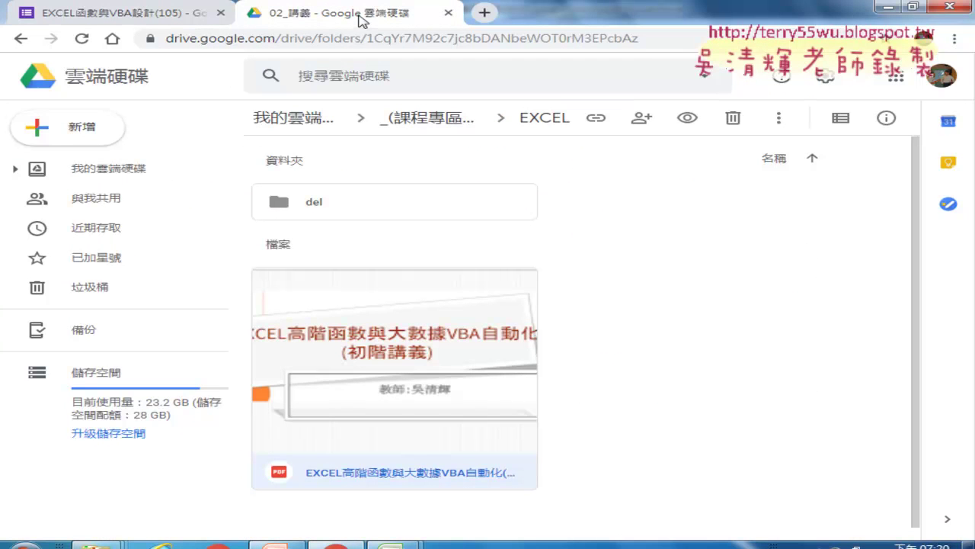
pyautogui.click(20, 38)
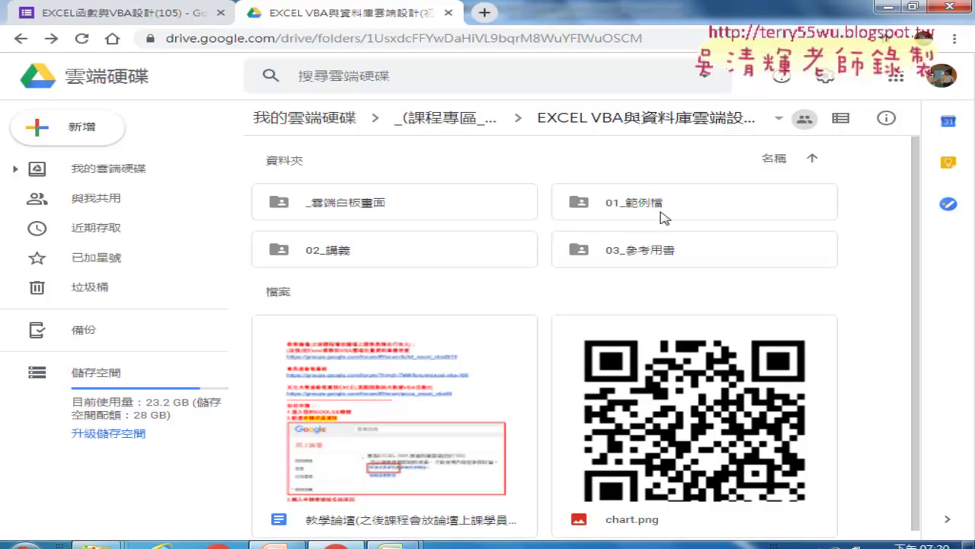
pyautogui.doubleClick(662, 213)
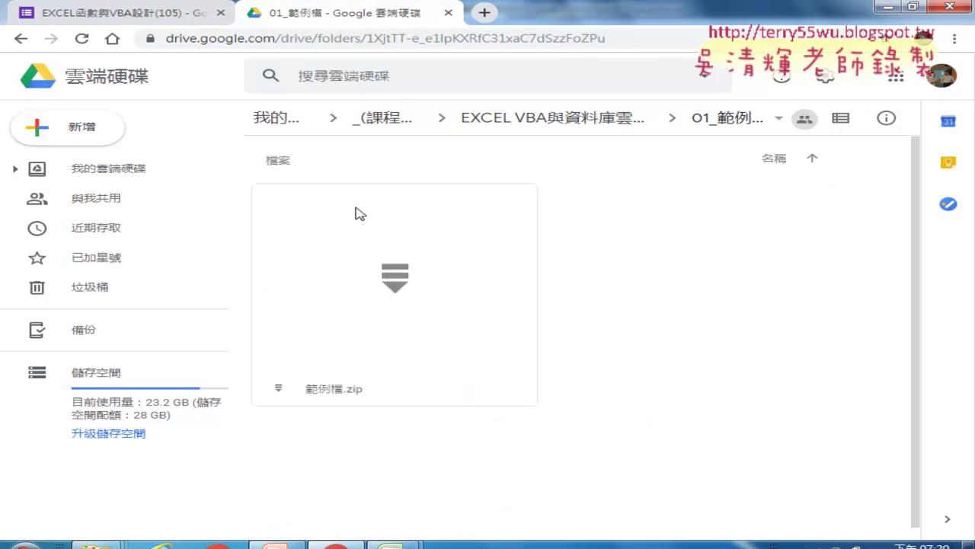
pyautogui.click(352, 222)
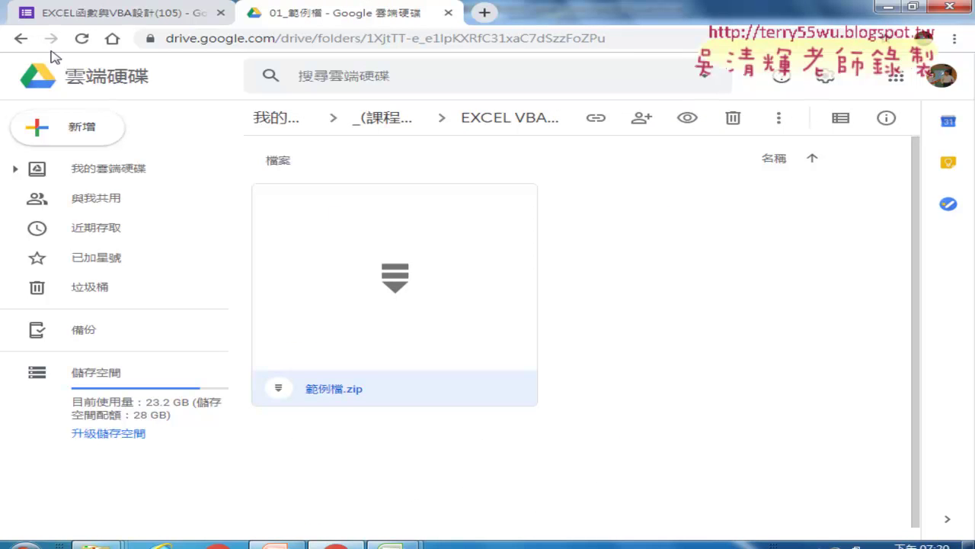
# - Open the 02_講義 folder and select the EXCEL高階函數與大數據VBA自動化 PDF handout
pyautogui.click(20, 42)
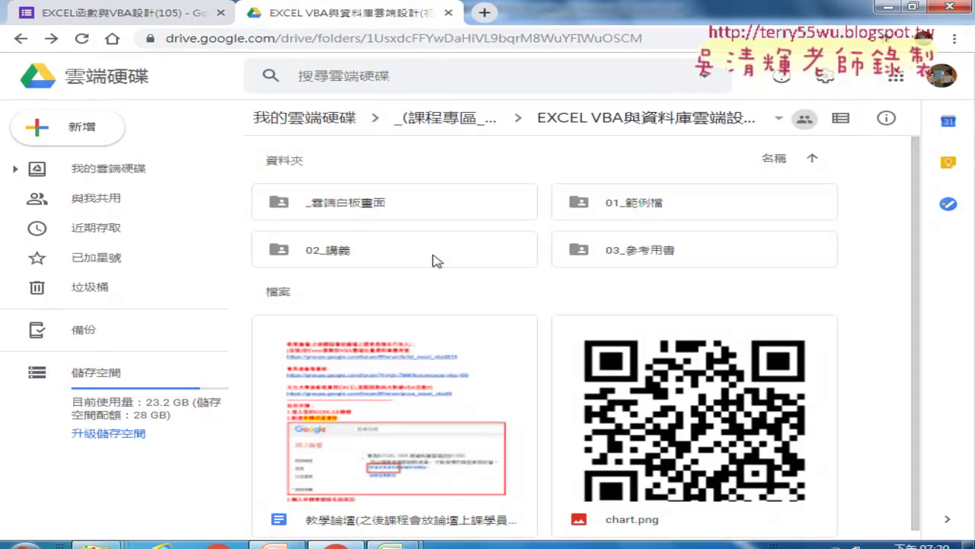
pyautogui.doubleClick(434, 259)
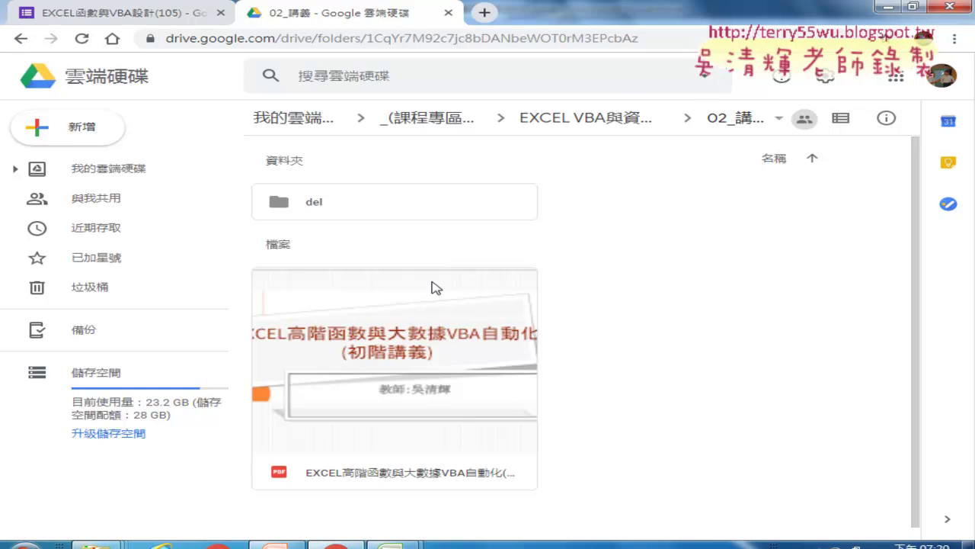
pyautogui.click(437, 303)
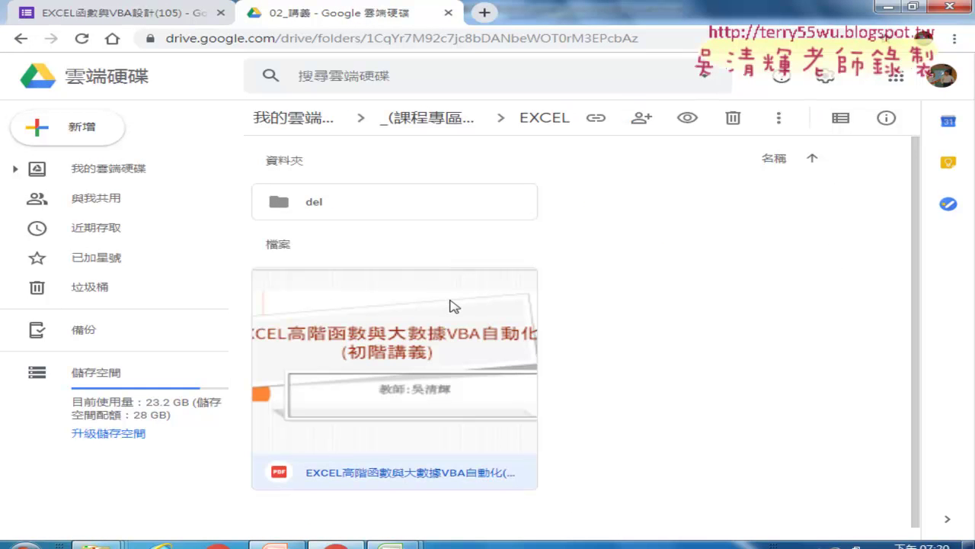
pyautogui.doubleClick(450, 306)
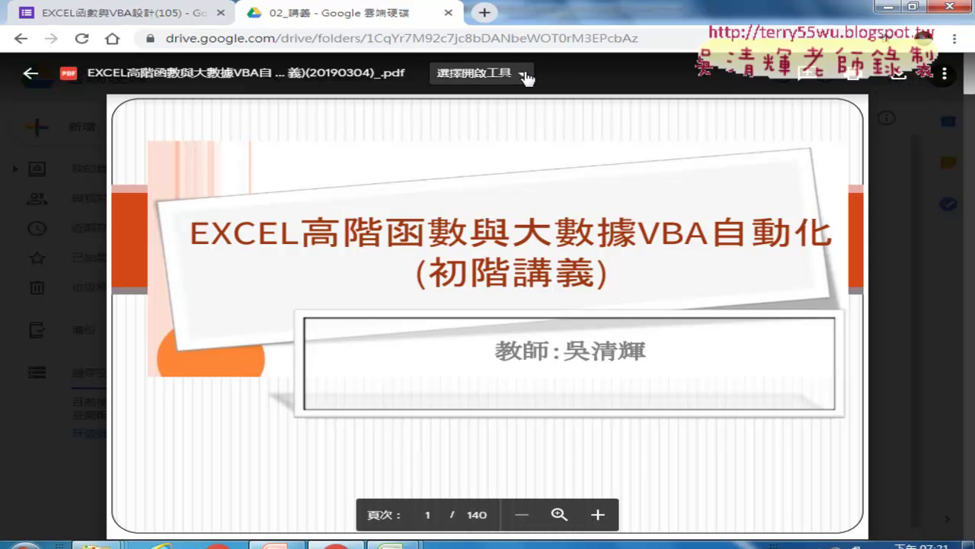
pyautogui.click(29, 79)
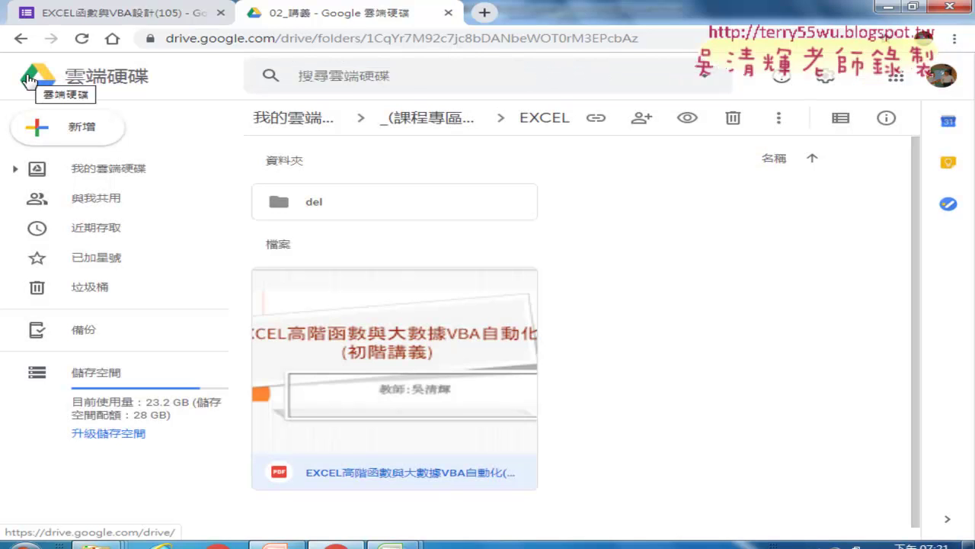
# - Look into the 02_講義 folder again and return to the course folder
pyautogui.click(20, 38)
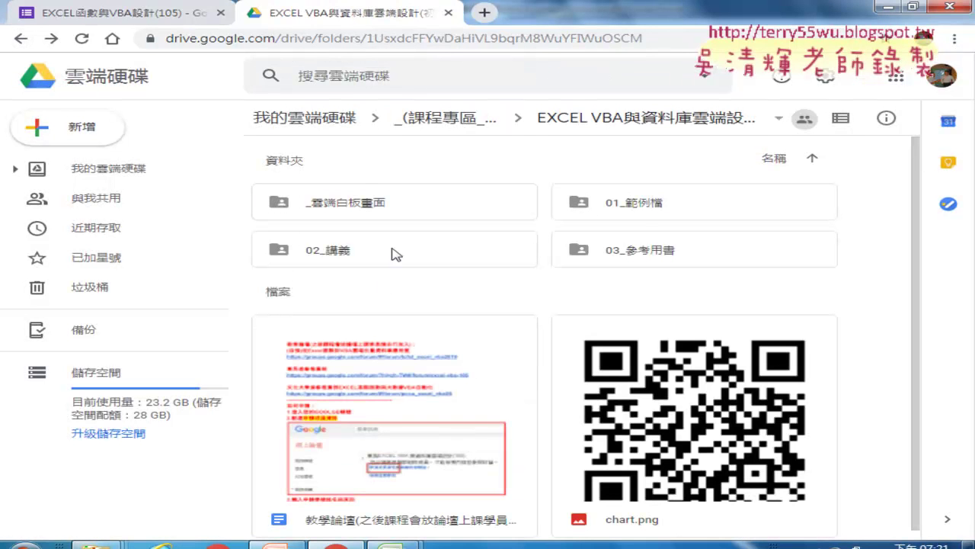
pyautogui.doubleClick(396, 254)
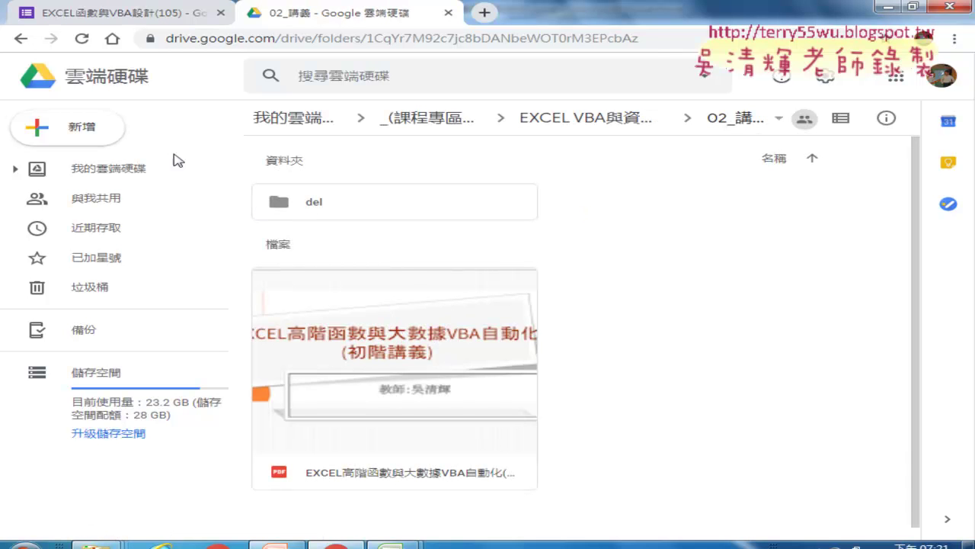
pyautogui.click(22, 40)
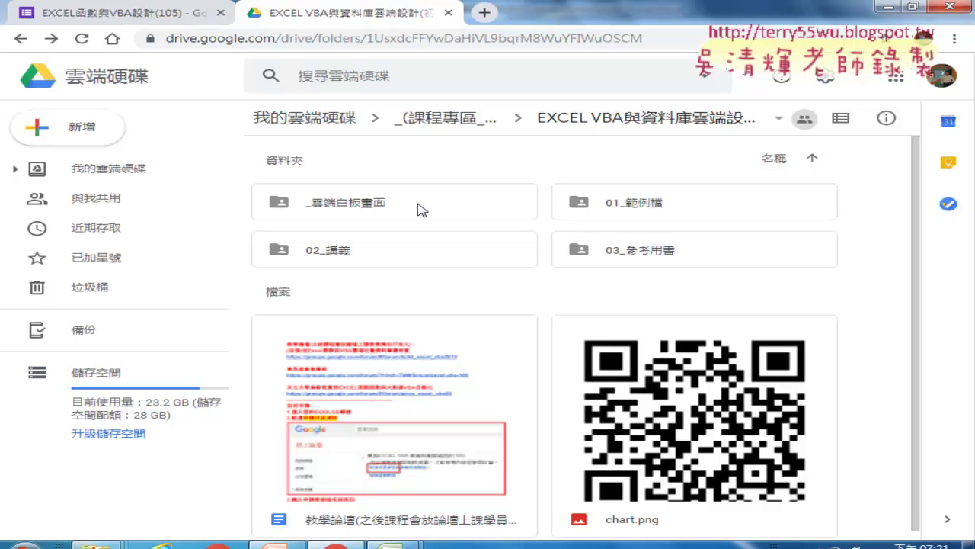
# - Open _雲端白板畫面 > 01_文字與資料函數 in list view and select 01_文字與資料函數程式碼.docx
pyautogui.doubleClick(421, 209)
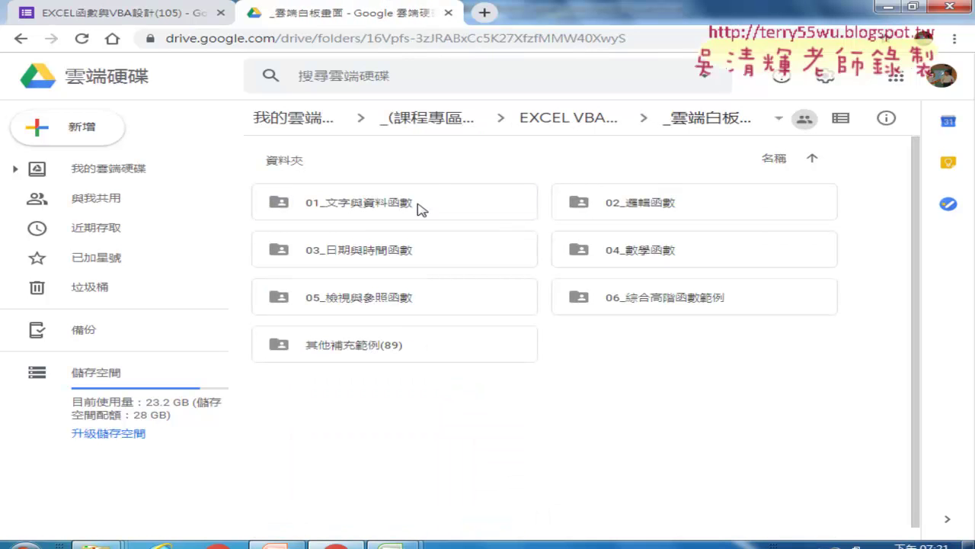
pyautogui.click(610, 126)
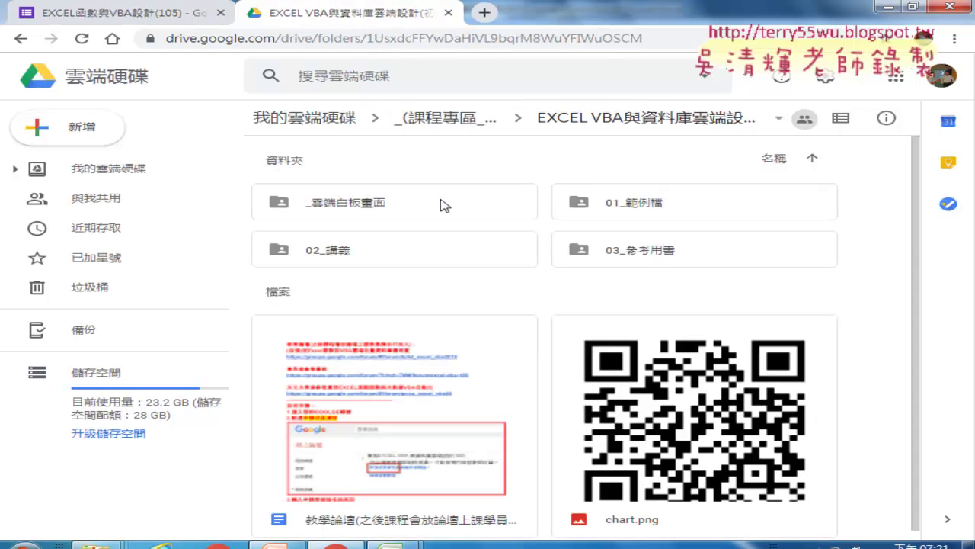
pyautogui.doubleClick(444, 207)
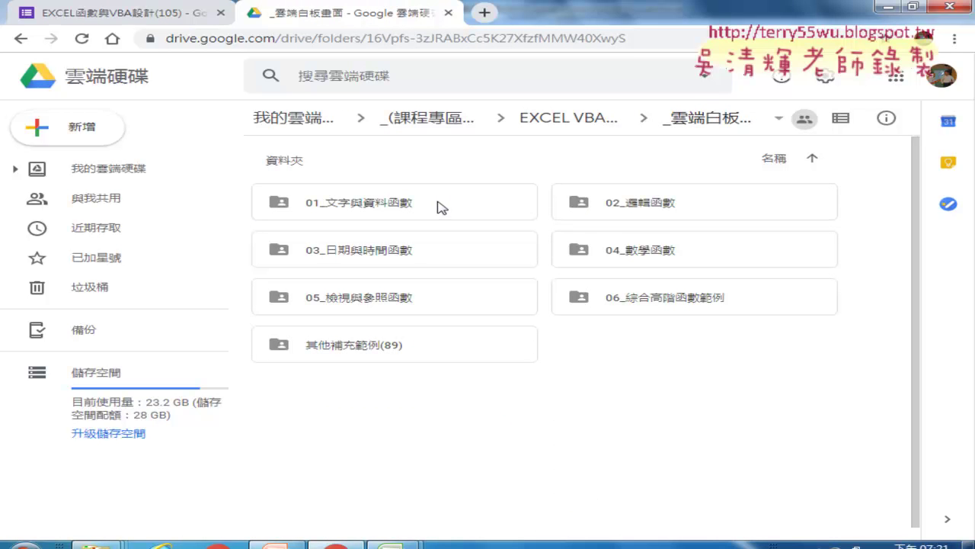
pyautogui.doubleClick(441, 208)
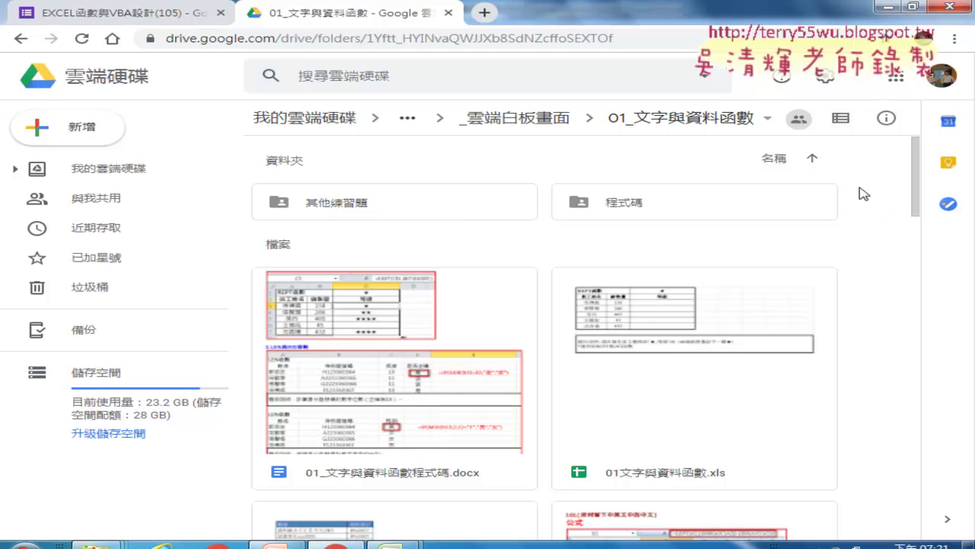
pyautogui.click(840, 120)
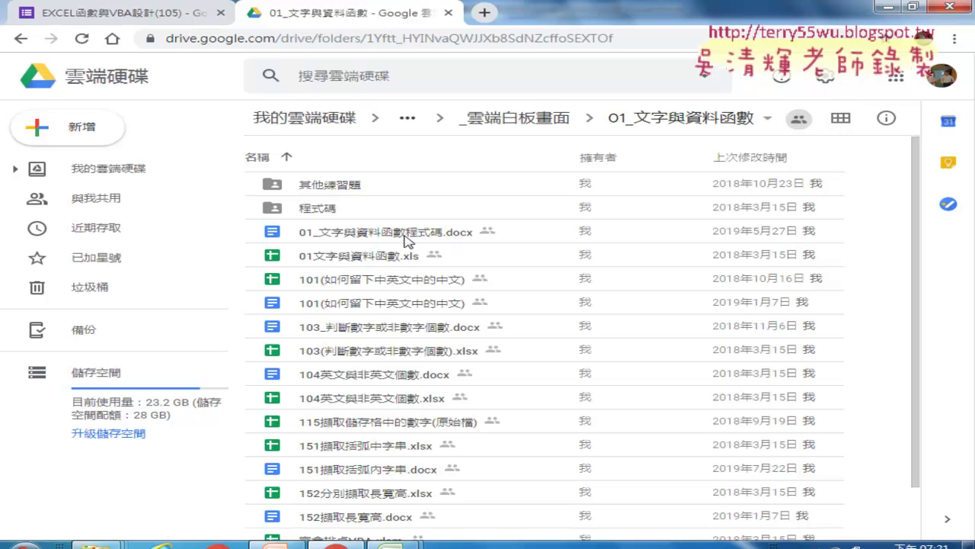
pyautogui.click(408, 241)
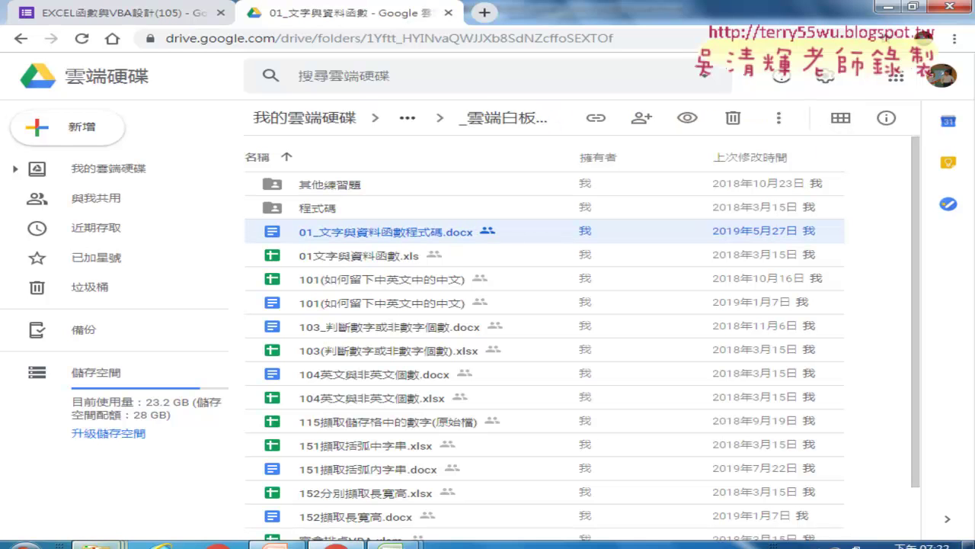
# - Bring up the local 01文字與資料函數 Explorer window and drag it beside the Drive list
pyautogui.moveTo(313, 494)
pyautogui.click(499, 461)
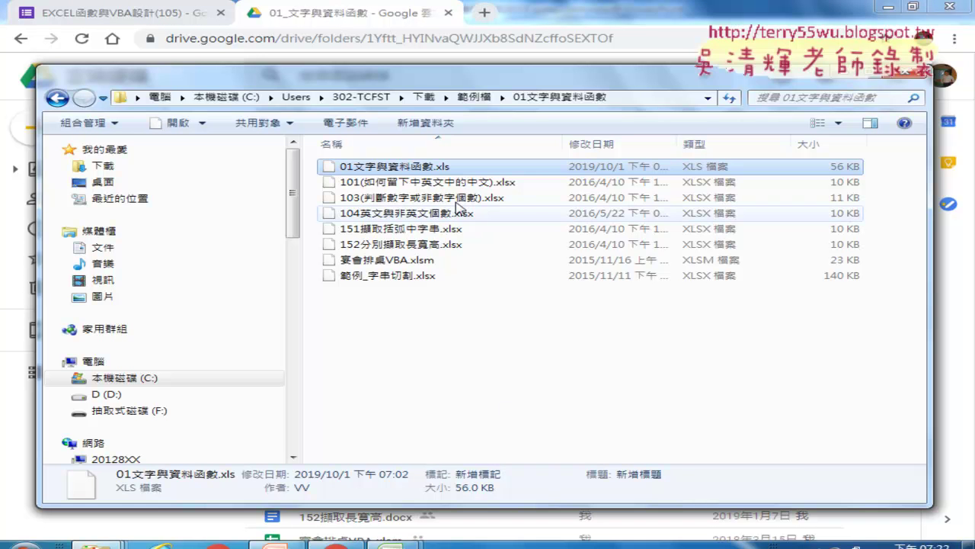
pyautogui.moveTo(409, 89)
pyautogui.mouseDown()
pyautogui.moveTo(462, 273)
pyautogui.moveTo(464, 265)
pyautogui.mouseUp()
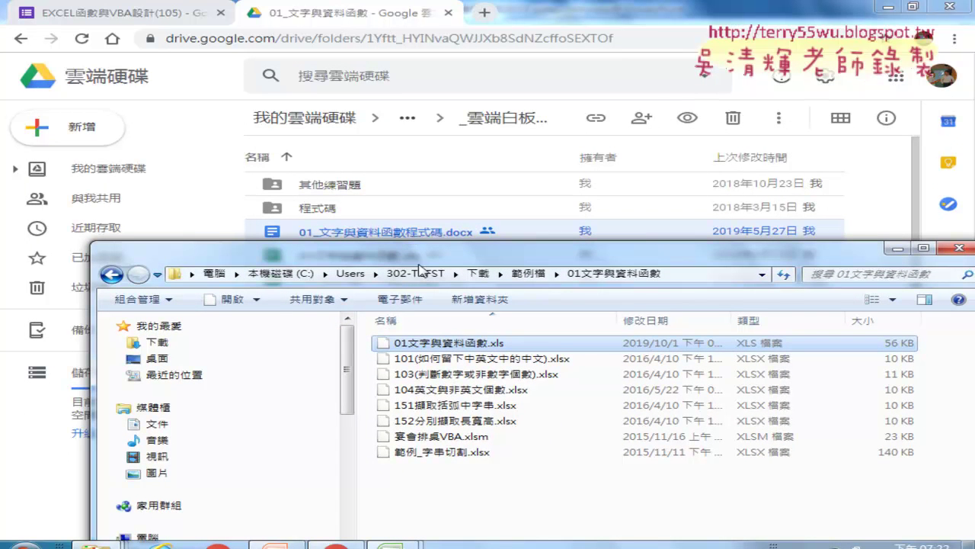
pyautogui.doubleClick(389, 235)
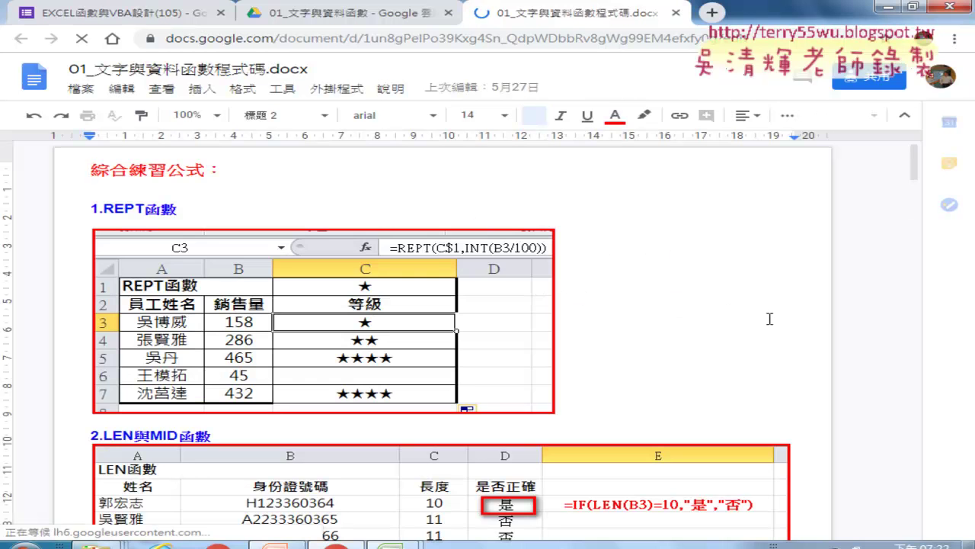
pyautogui.scroll(-3, 912, 192)
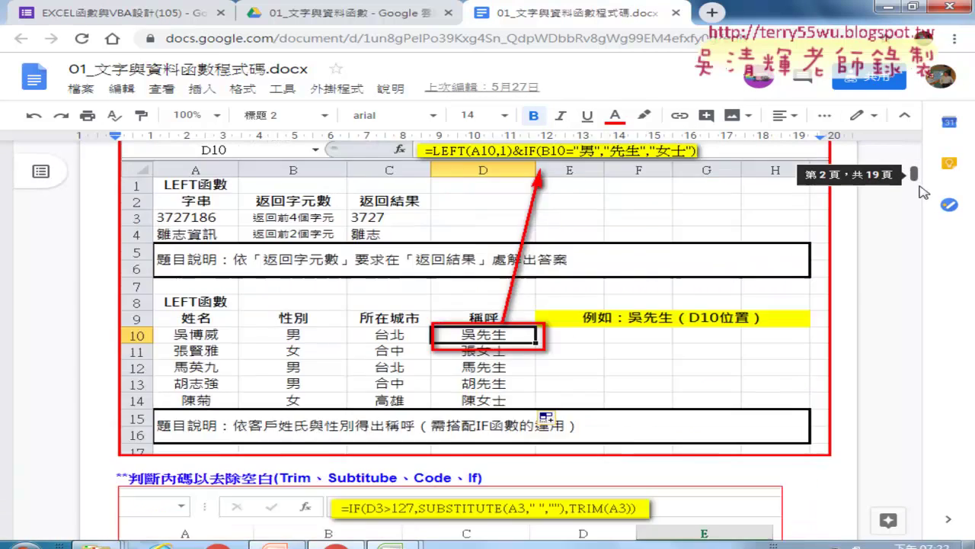
pyautogui.moveTo(919, 186); pyautogui.dragTo(910, 320)
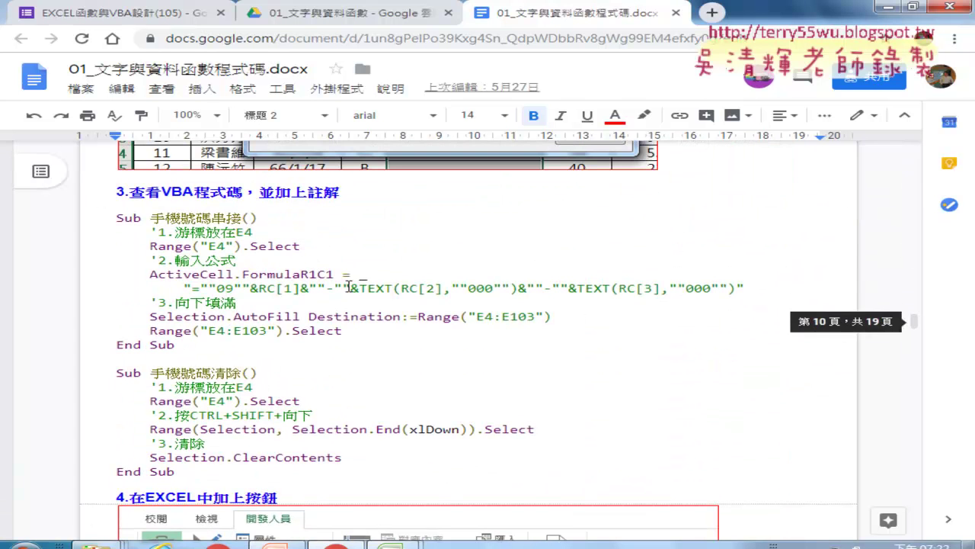
pyautogui.moveTo(115, 217)
pyautogui.mouseDown()
pyautogui.moveTo(216, 353)
pyautogui.moveTo(221, 345)
pyautogui.mouseUp()
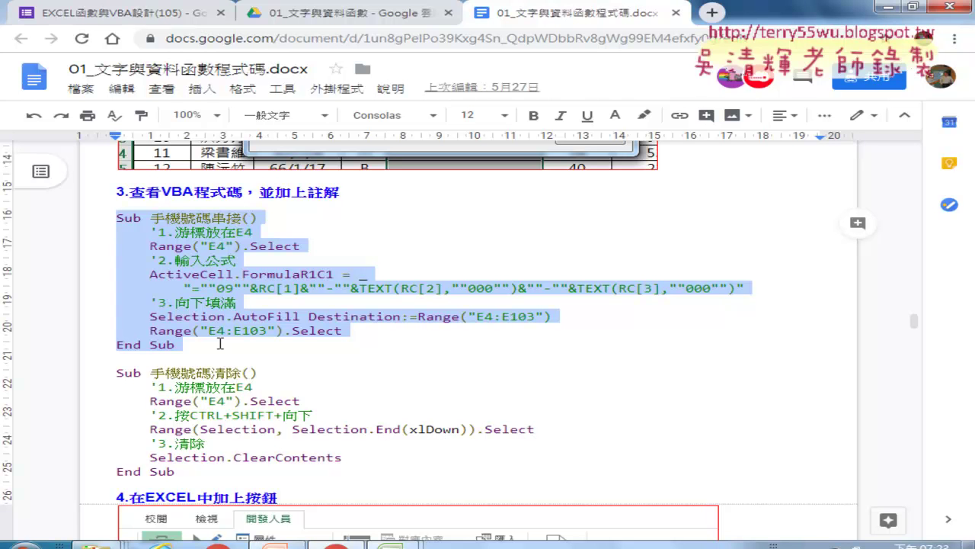
pyautogui.scroll(-2, 220, 344)
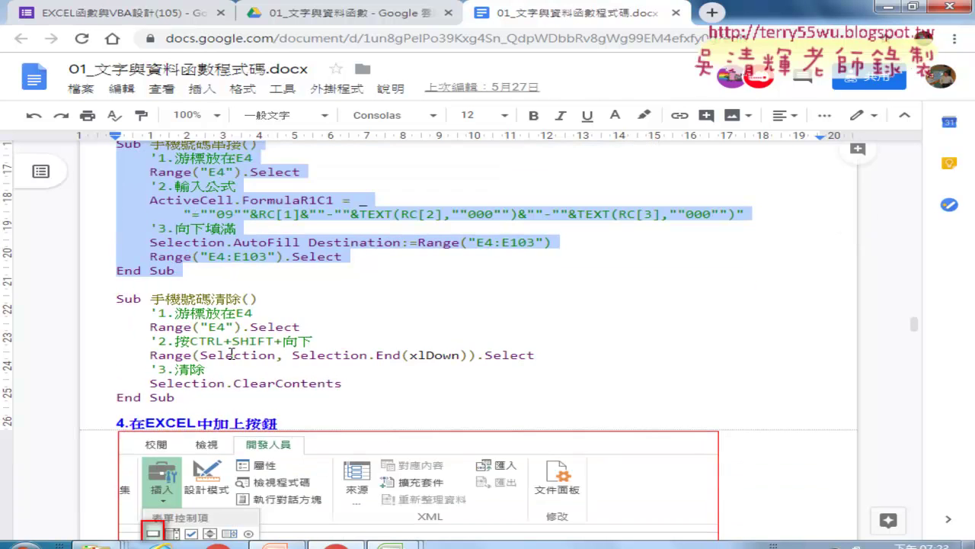
pyautogui.scroll(-1, 259, 381)
pyautogui.scroll(-2, 265, 383)
pyautogui.scroll(-2, 305, 365)
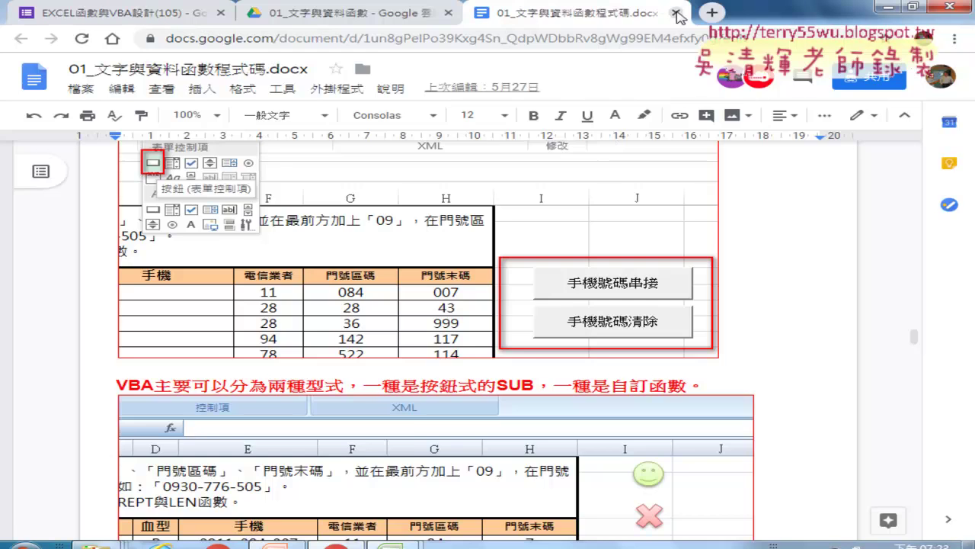
pyautogui.click(675, 13)
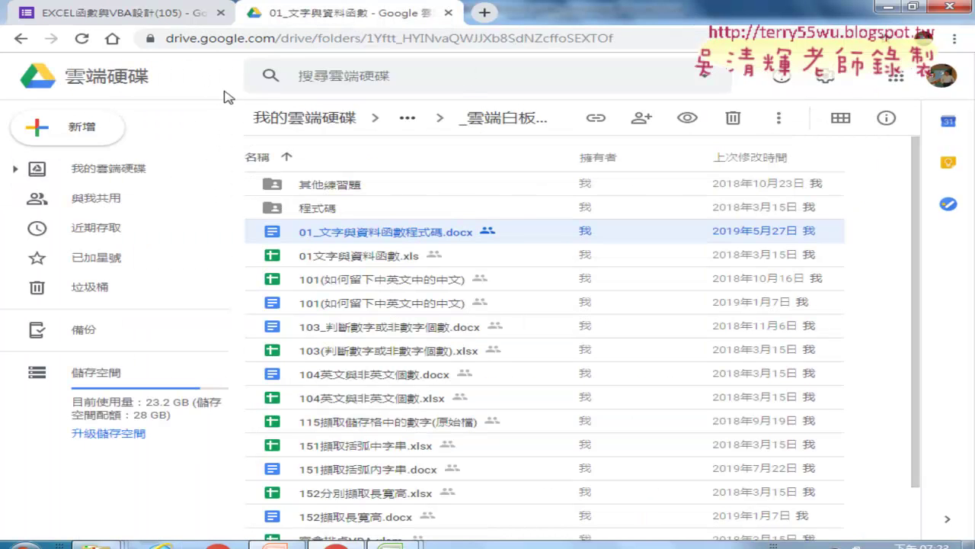
# - Return to the EXCEL VBA與資料庫雲端設計 course folder and show it as a detailed list
pyautogui.click(21, 39)
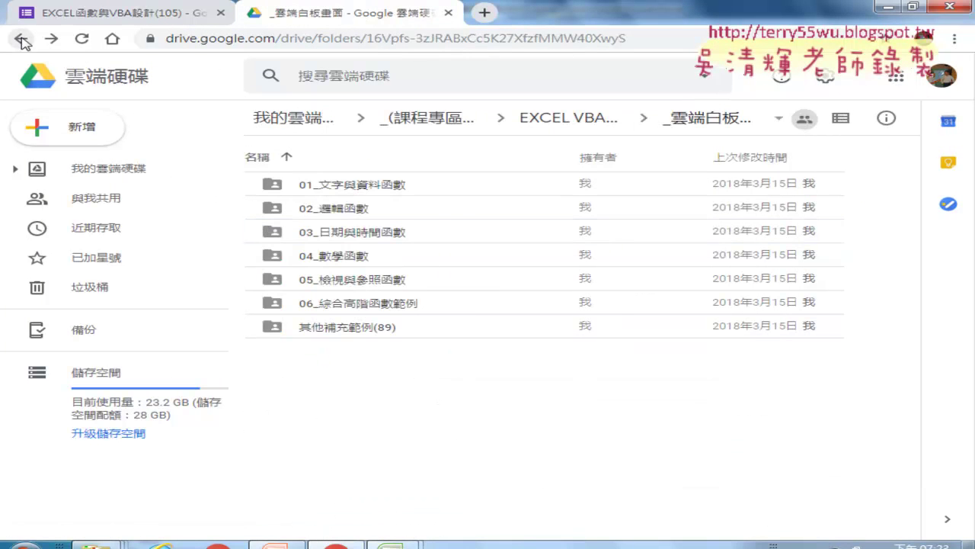
pyautogui.click(21, 39)
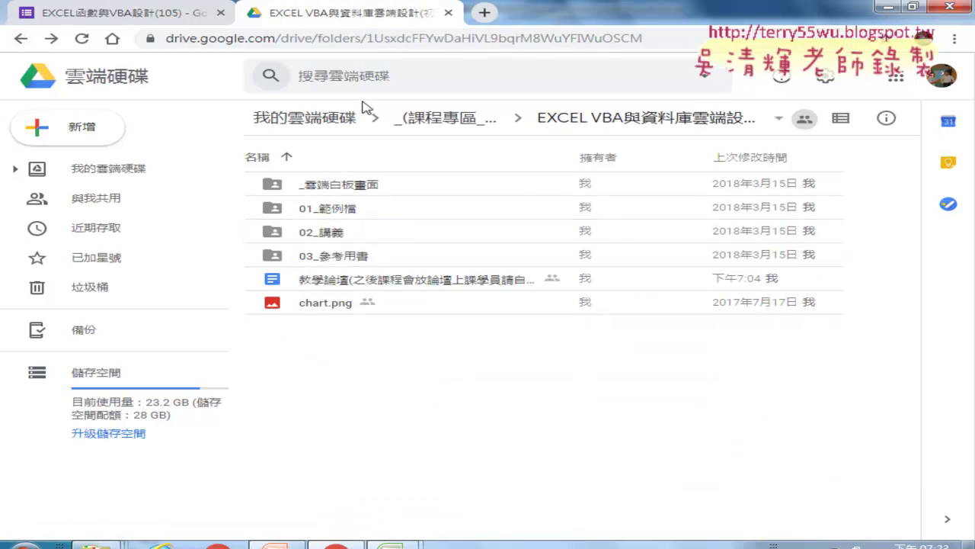
pyautogui.click(840, 120)
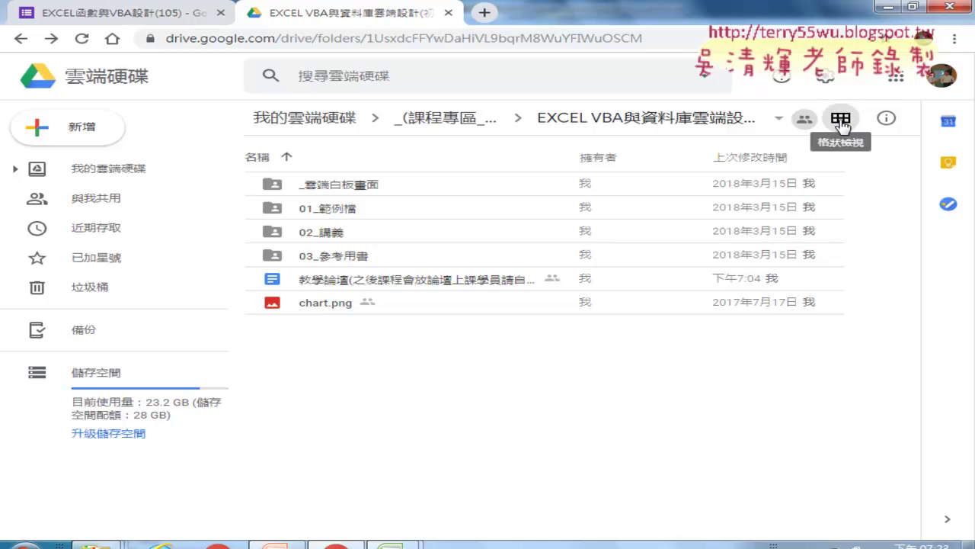
pyautogui.click(840, 121)
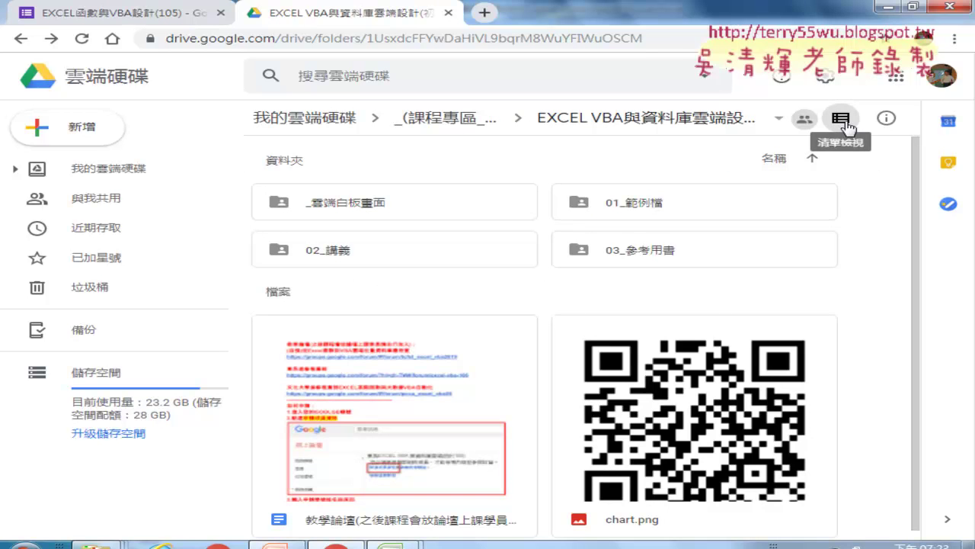
pyautogui.click(845, 122)
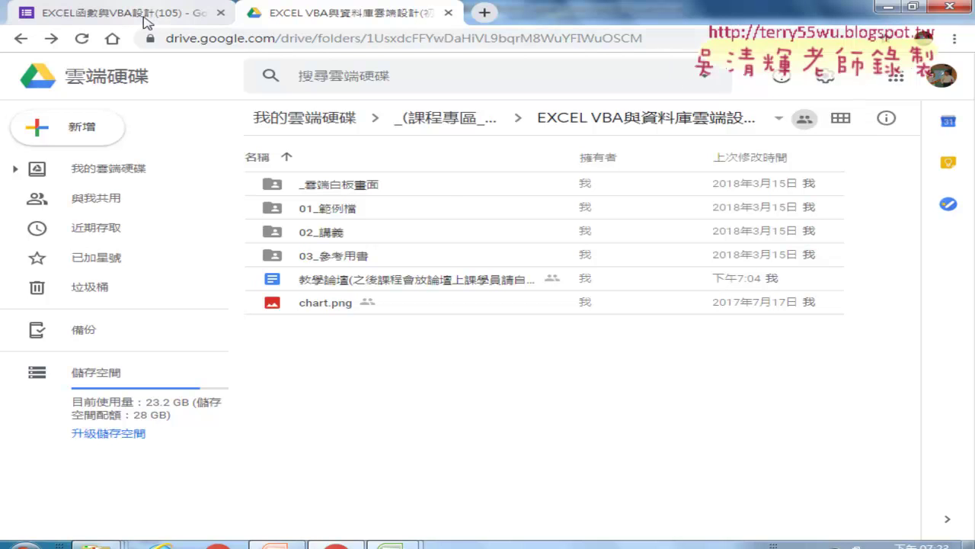
# - Show the EXCEL函數與VBA設計(105) survey's questions, then create a new Google Form in the shared course folder
pyautogui.click(143, 18)
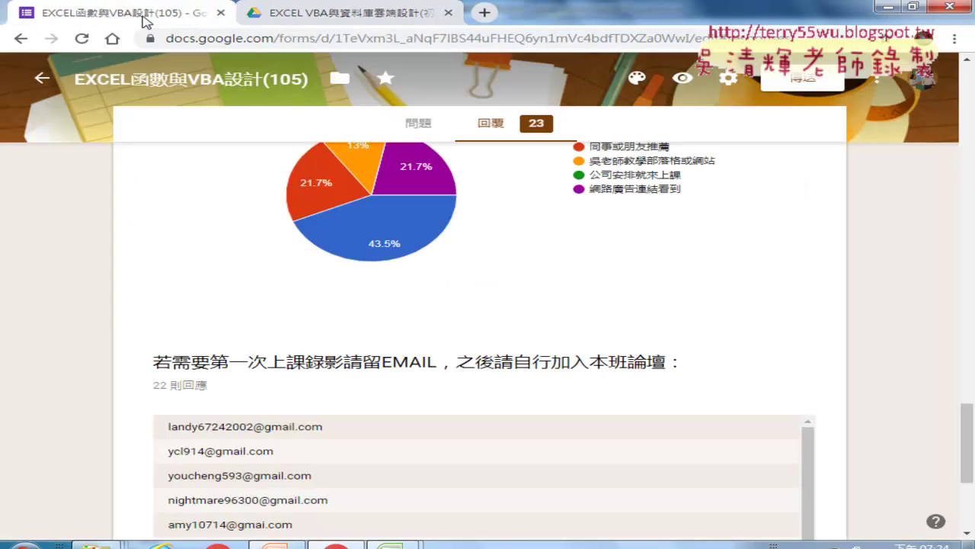
pyautogui.click(417, 126)
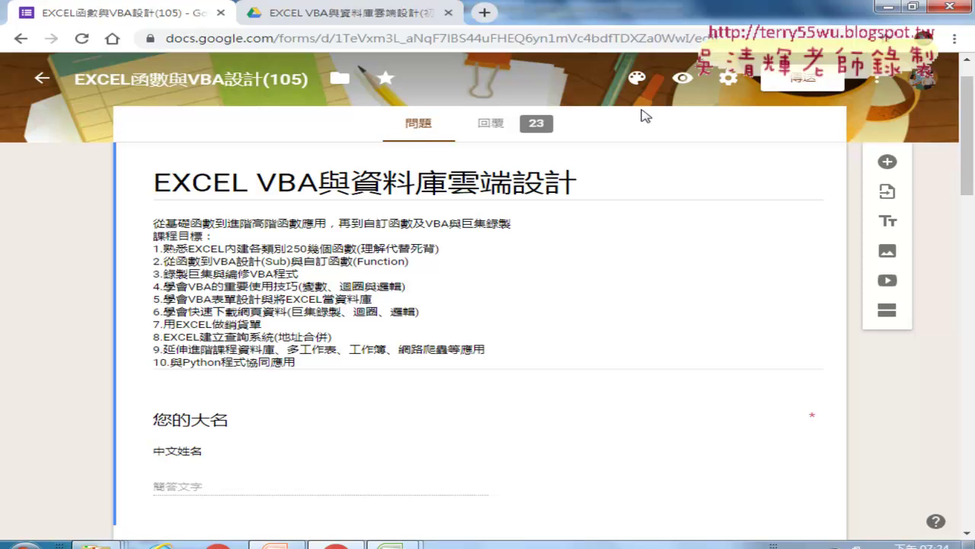
pyautogui.click(412, 17)
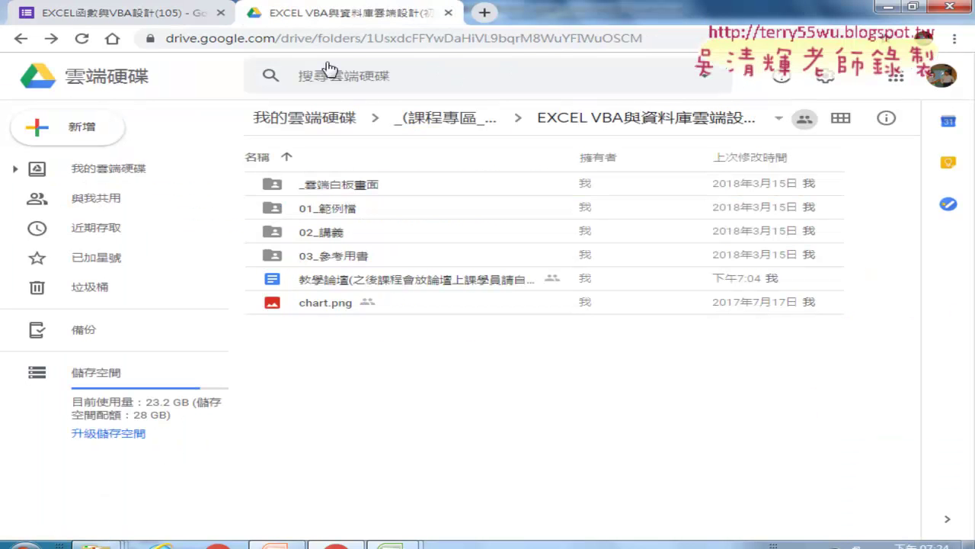
pyautogui.click(46, 128)
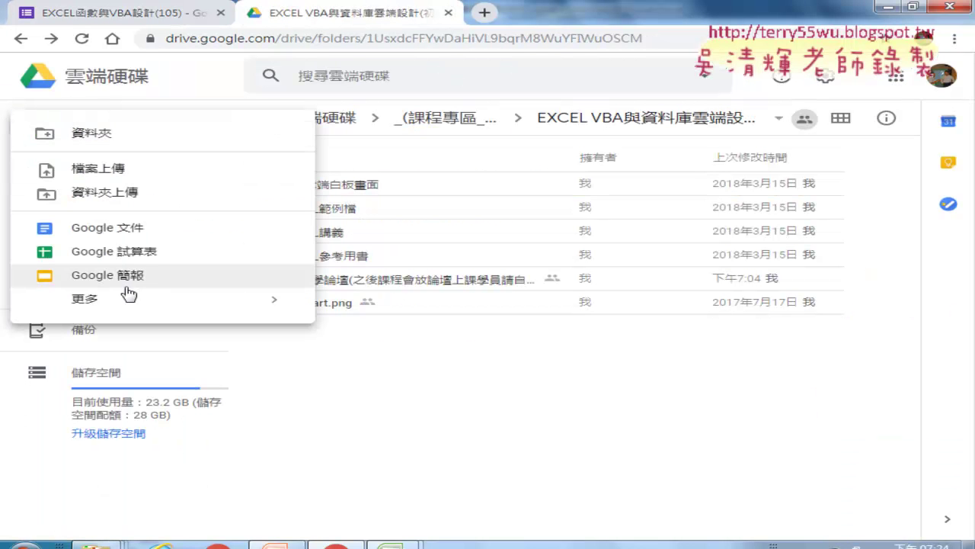
pyautogui.moveTo(167, 305)
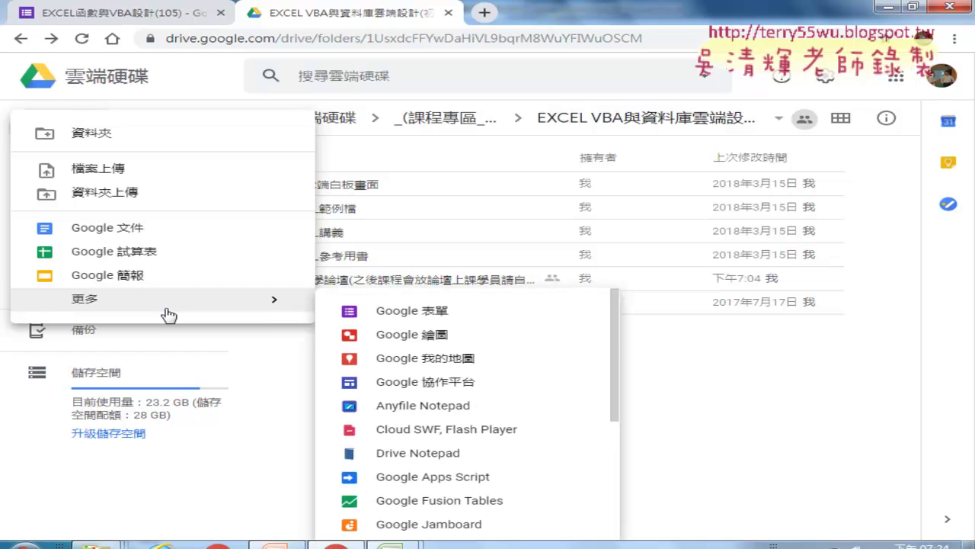
pyautogui.click(442, 326)
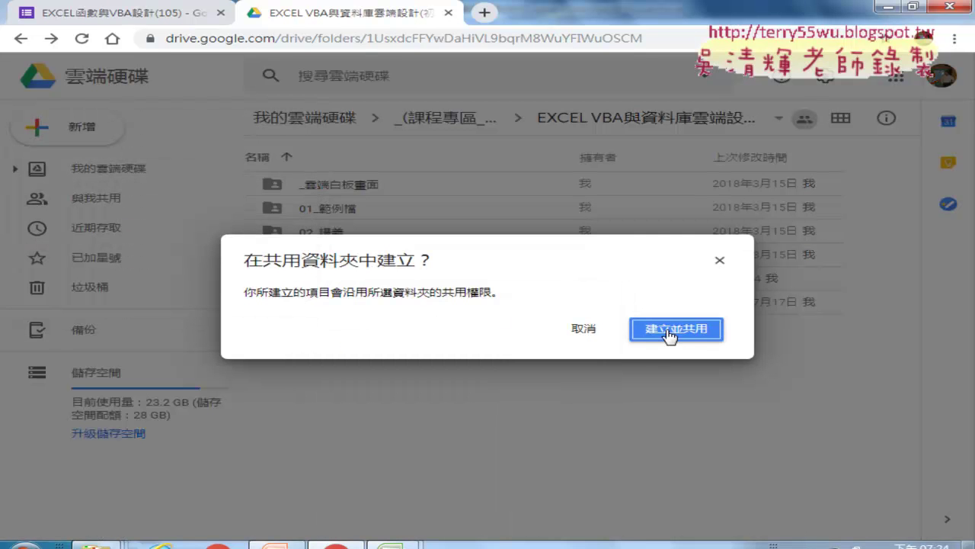
pyautogui.click(669, 336)
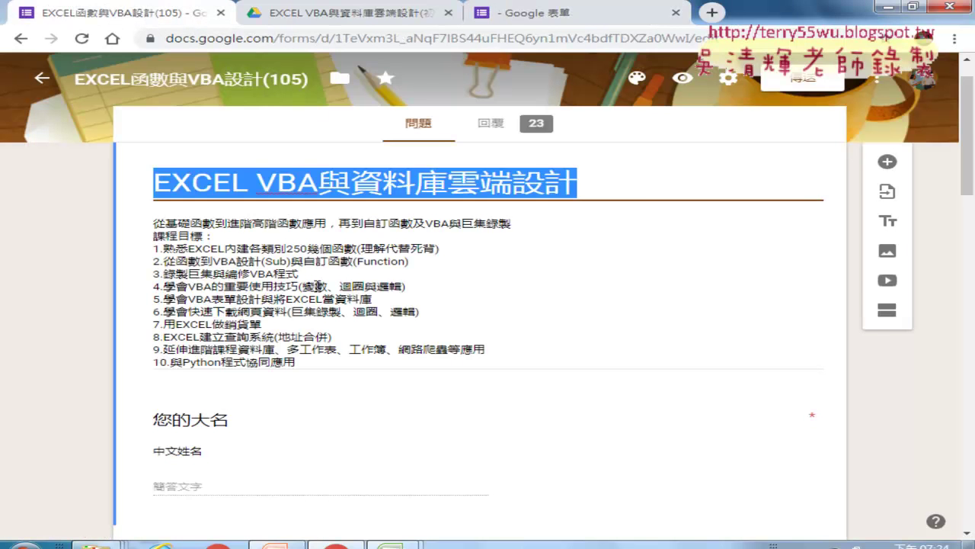
# - Check the name question's type options, then preview the EXCEL VBA與資料庫雲端設計 survey as a respondent
pyautogui.press('Tab')
pyautogui.scroll(-3, 312, 281)
pyautogui.click(514, 223)
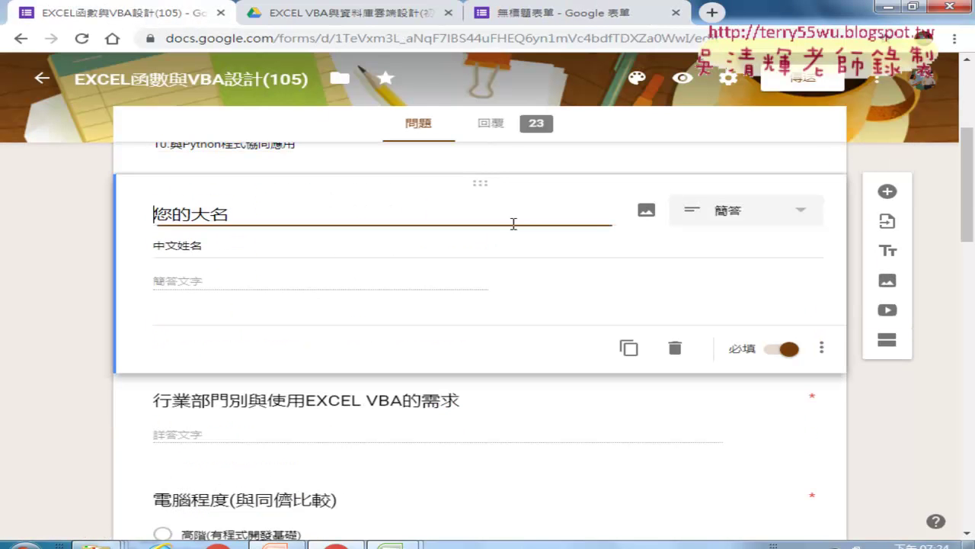
pyautogui.click(771, 216)
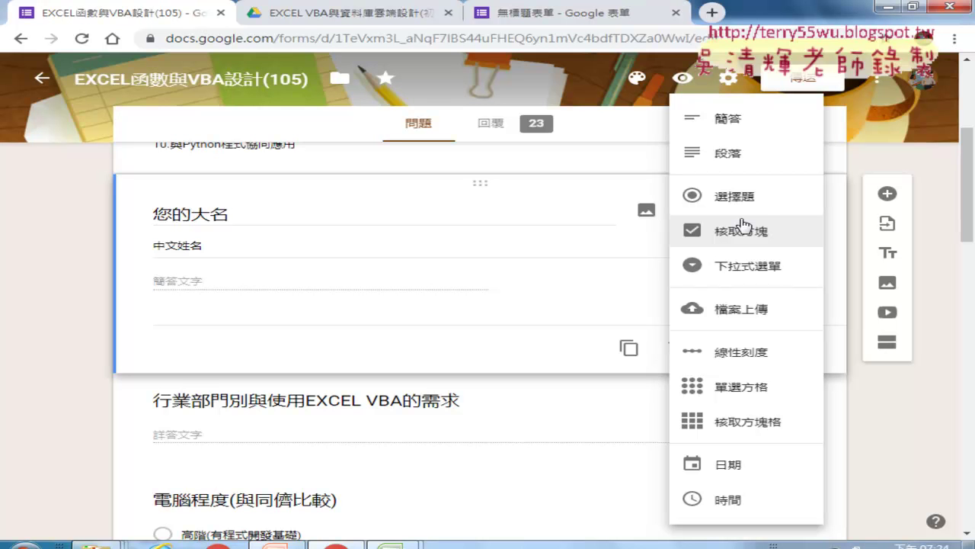
pyautogui.click(682, 80)
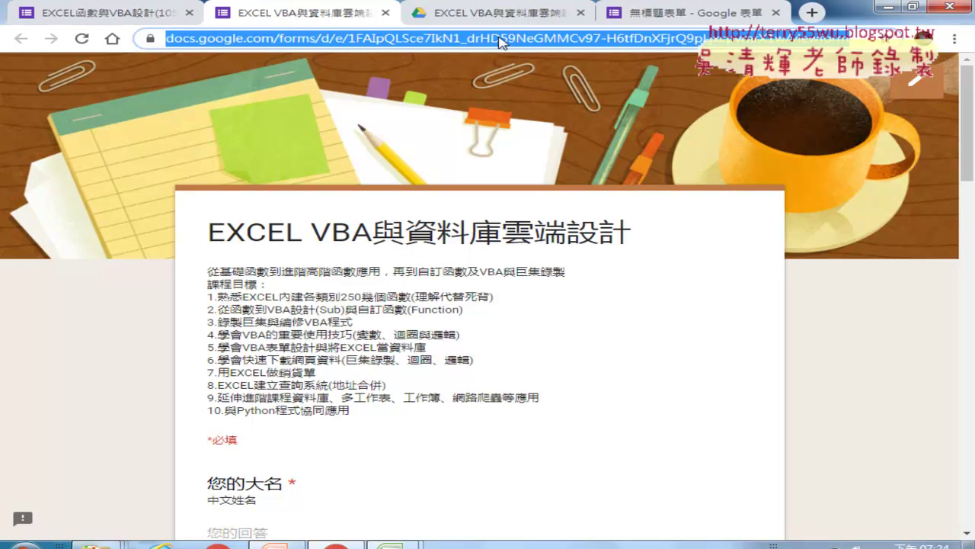
# - Copy the survey's public link from the address bar and load gg.gg in a new tab
pyautogui.rightClick(509, 42)
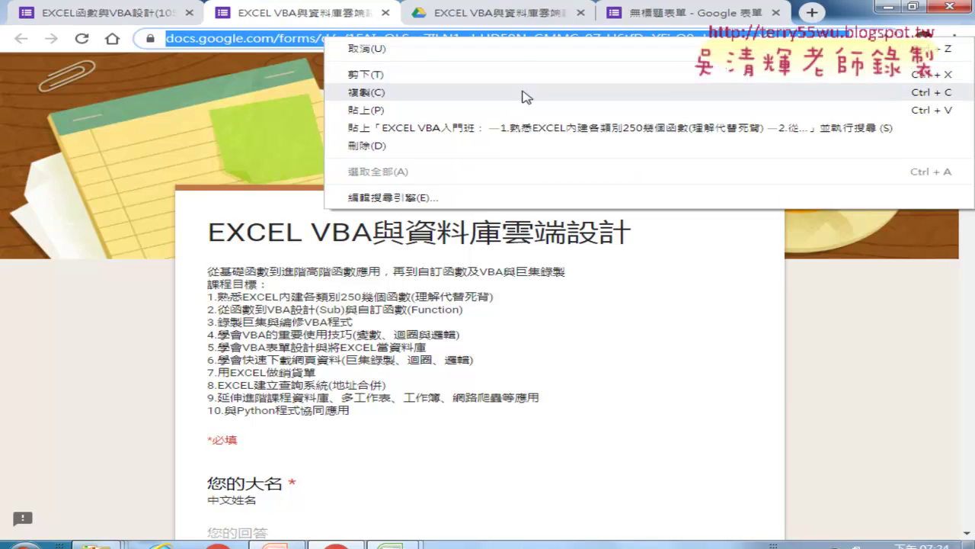
pyautogui.click(525, 92)
pyautogui.click(812, 13)
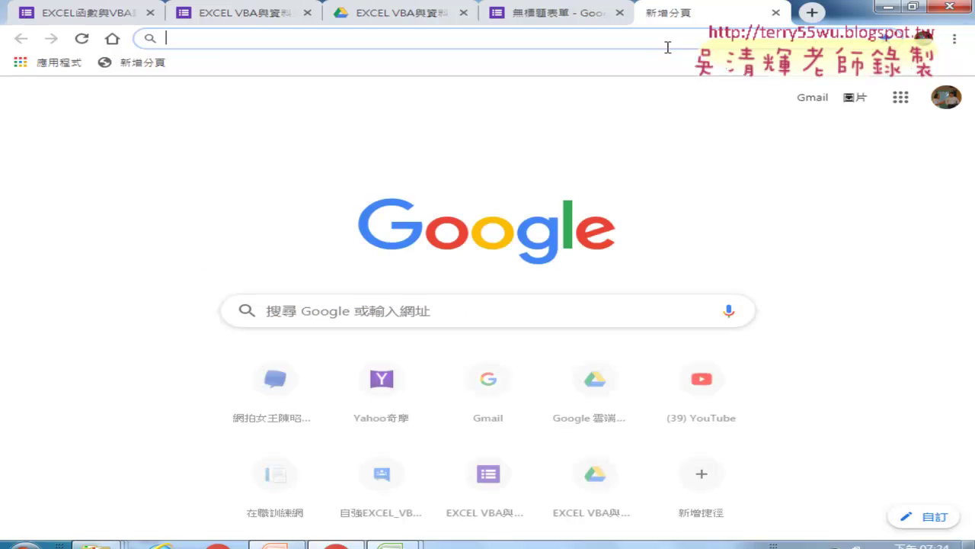
pyautogui.write('g')
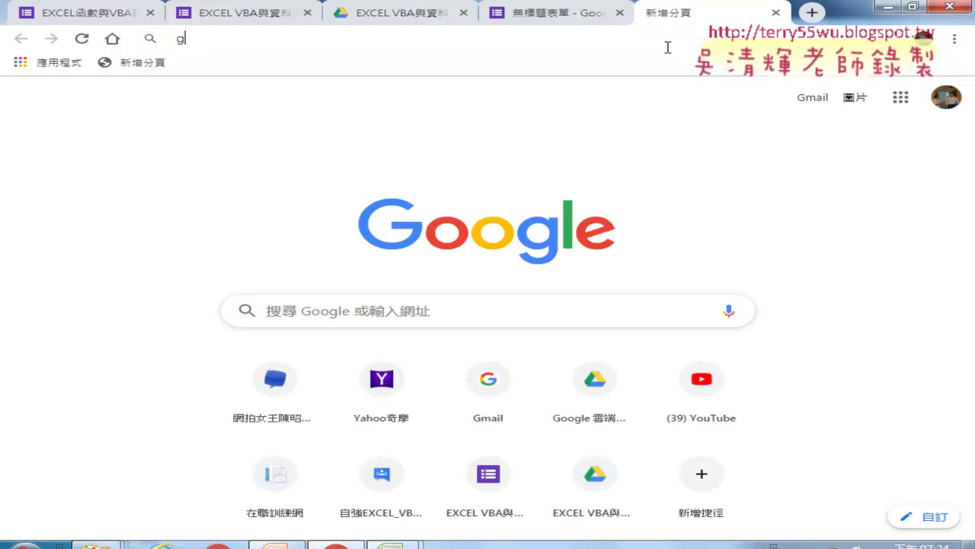
pyautogui.write('g')
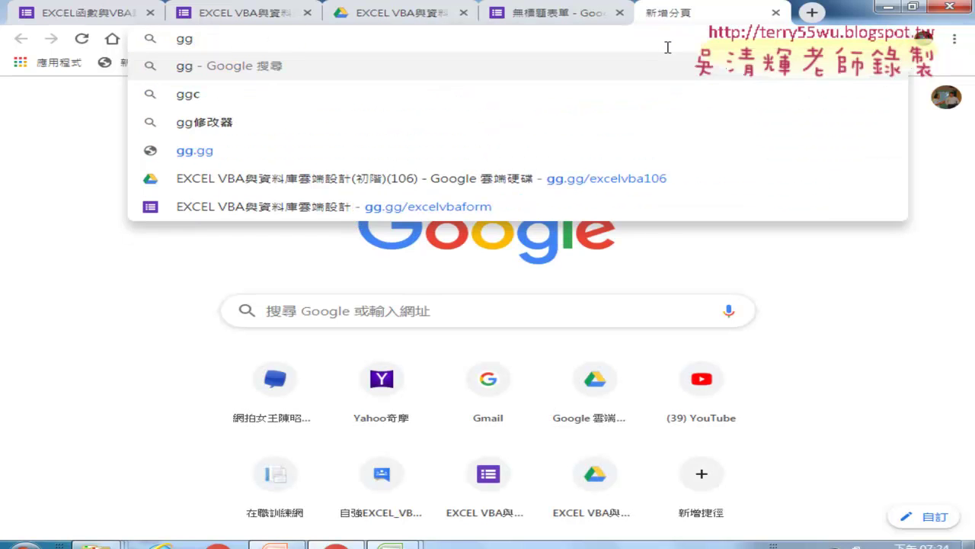
pyautogui.write('.gg')
pyautogui.press('Return')
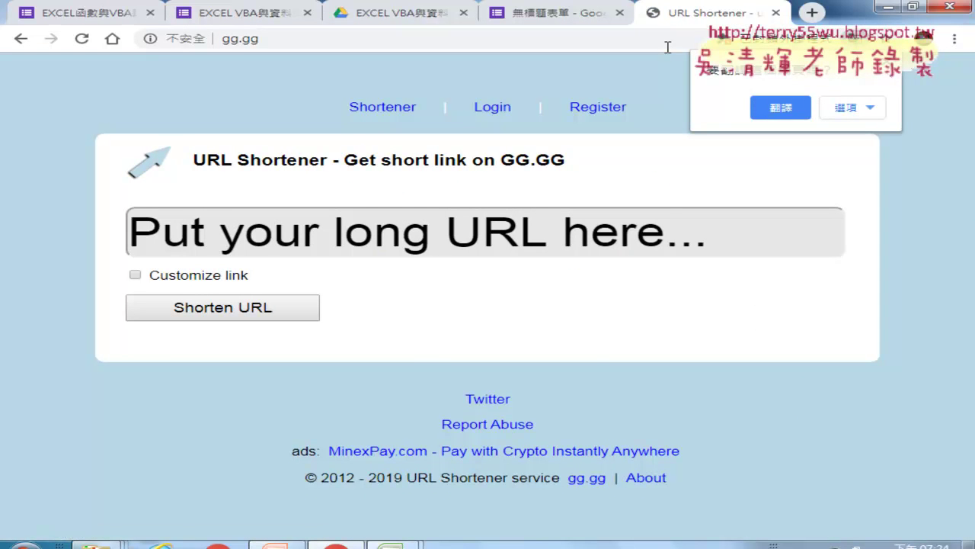
pyautogui.click(385, 221)
pyautogui.rightClick(385, 221)
pyautogui.click(442, 315)
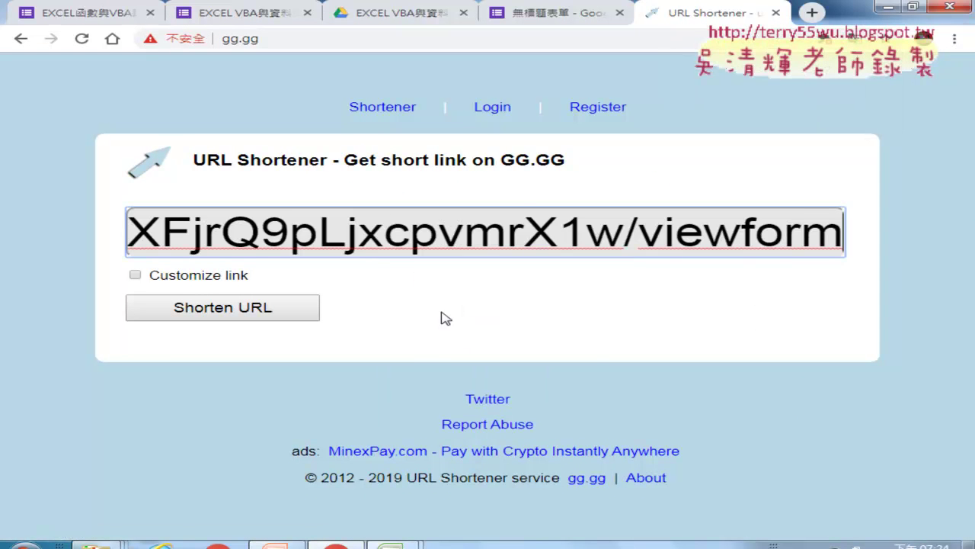
pyautogui.click(257, 311)
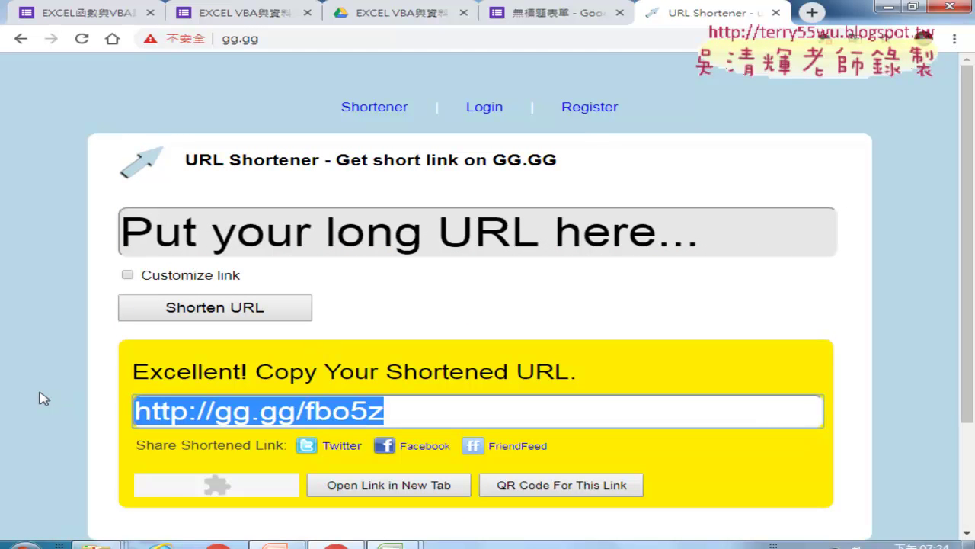
pyautogui.click(285, 412)
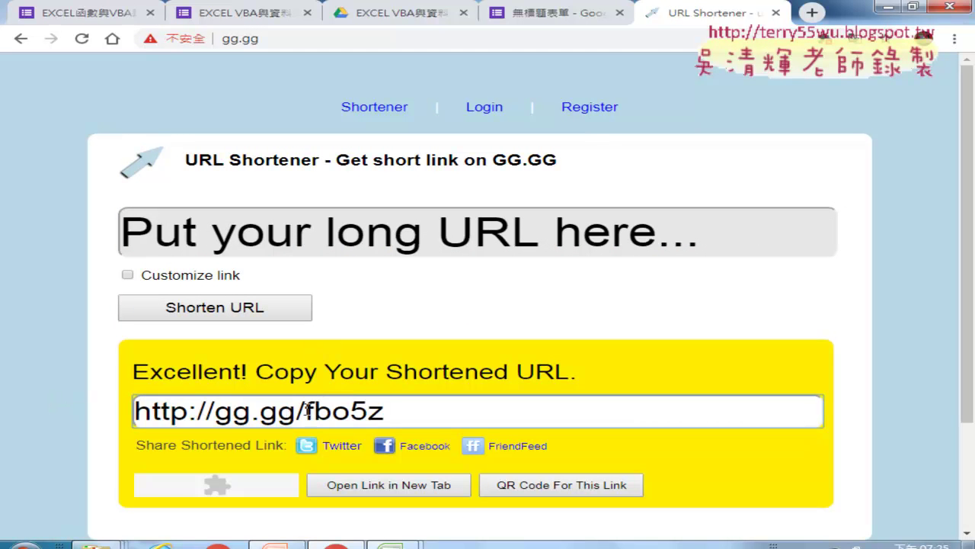
pyautogui.moveTo(304, 412); pyautogui.dragTo(391, 413)
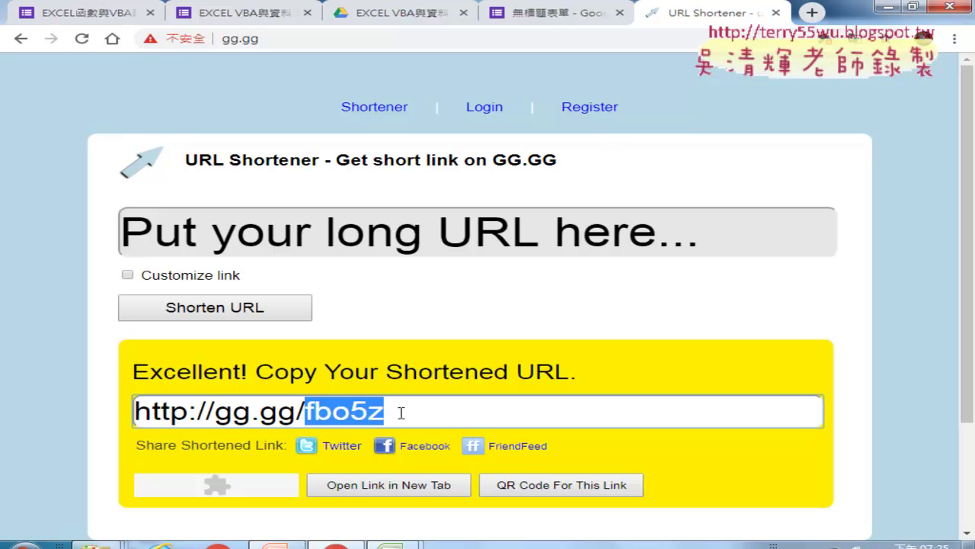
pyautogui.click(554, 490)
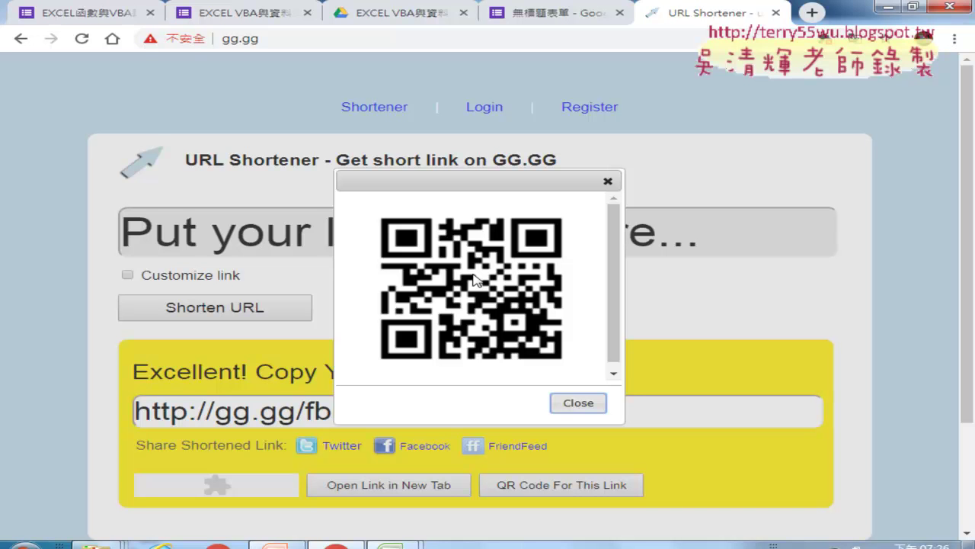
# - Return to the survey form, open it for editing and show the 回覆 responses summary
pyautogui.click(245, 17)
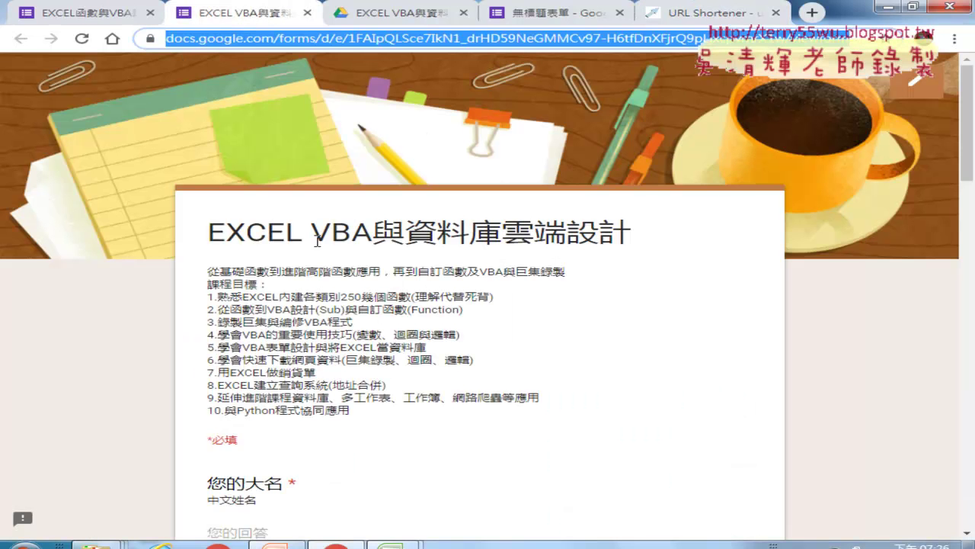
pyautogui.scroll(-3, 318, 240)
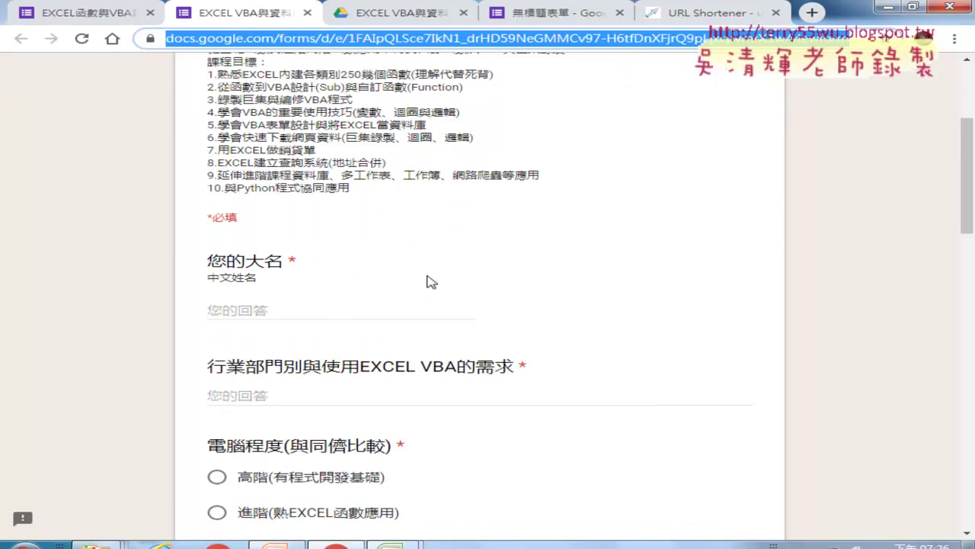
pyautogui.scroll(3, 438, 271)
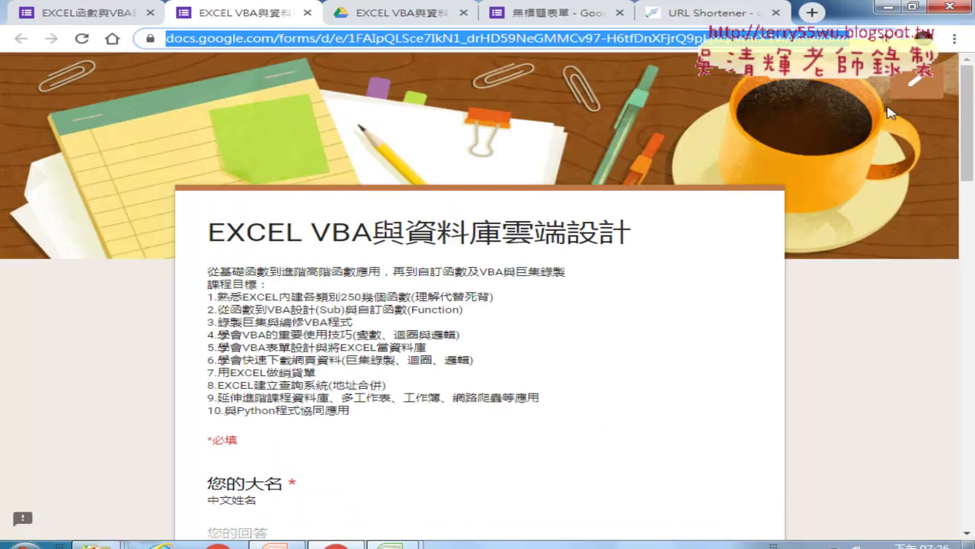
pyautogui.click(915, 89)
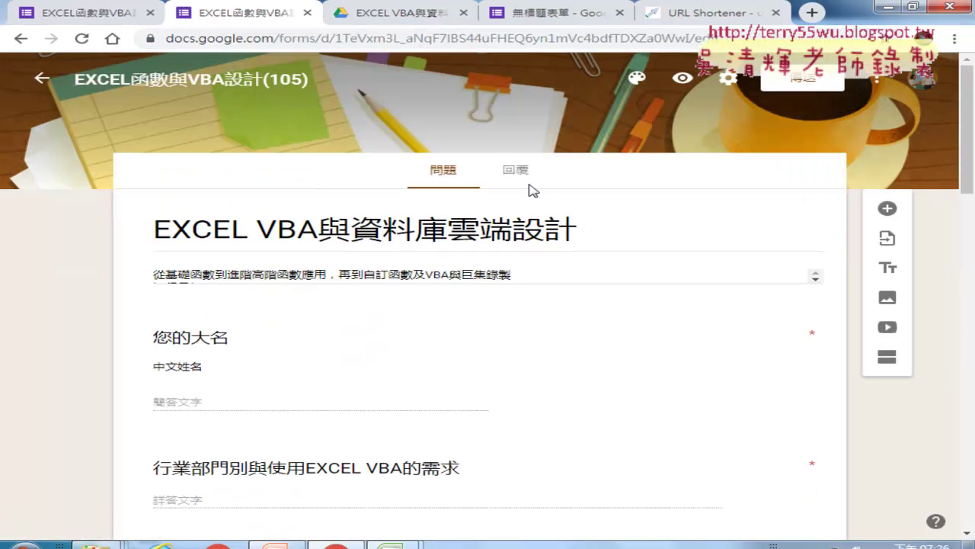
pyautogui.click(526, 171)
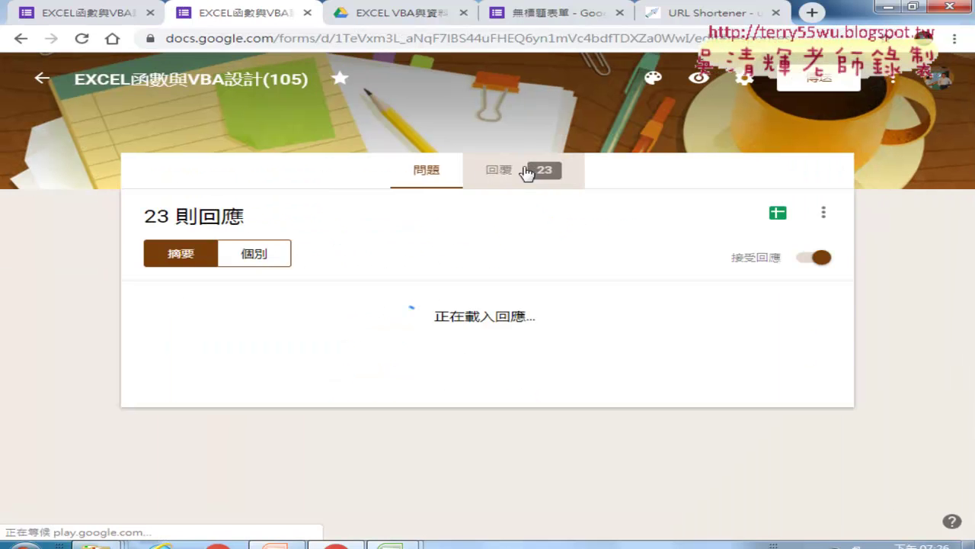
# - Scroll through the 23 responses' charts and copy the computer-level pie chart
pyautogui.scroll(-2, 927, 226)
pyautogui.scroll(-3, 927, 226)
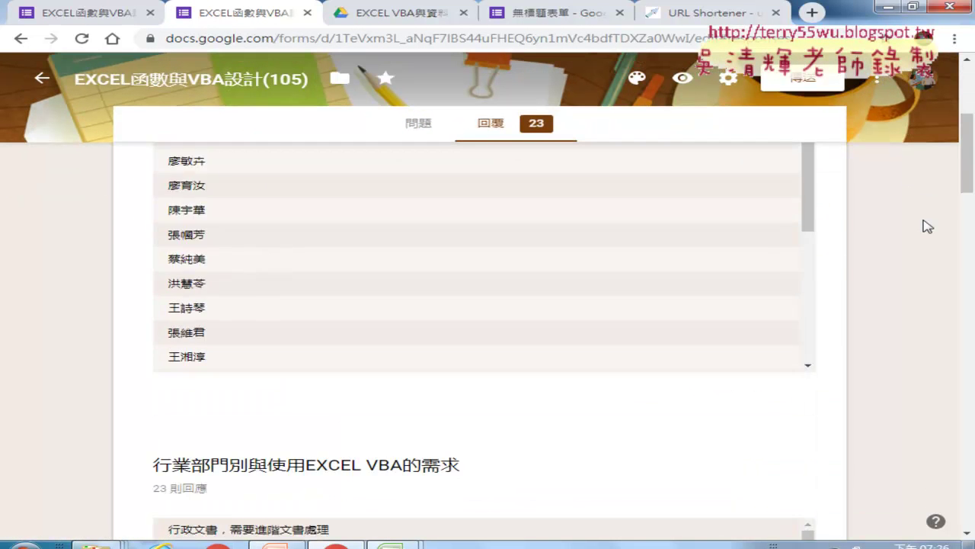
pyautogui.scroll(-2, 927, 226)
pyautogui.scroll(-3, 927, 226)
pyautogui.scroll(-4, 927, 225)
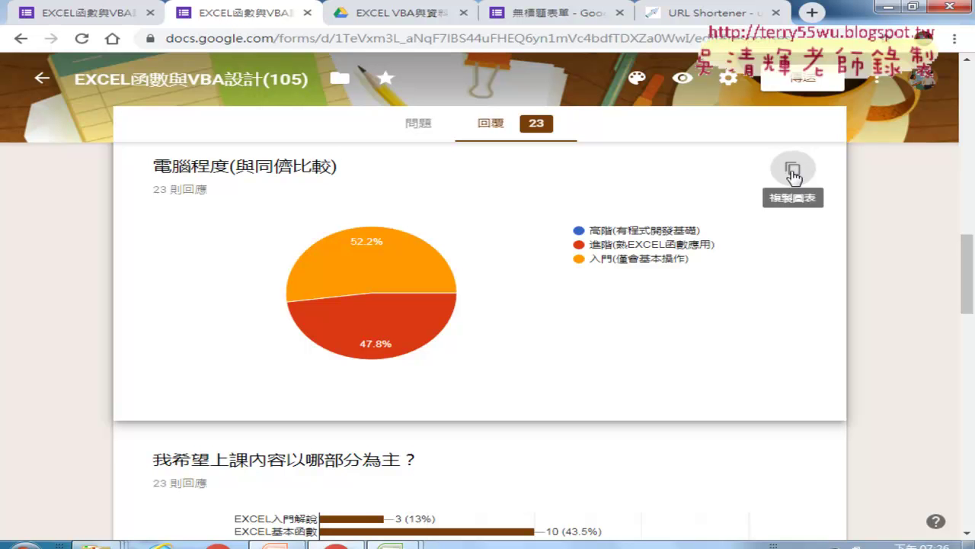
pyautogui.click(792, 174)
# - Review the remaining response charts, then return to the course Drive folder
pyautogui.scroll(-3, 801, 252)
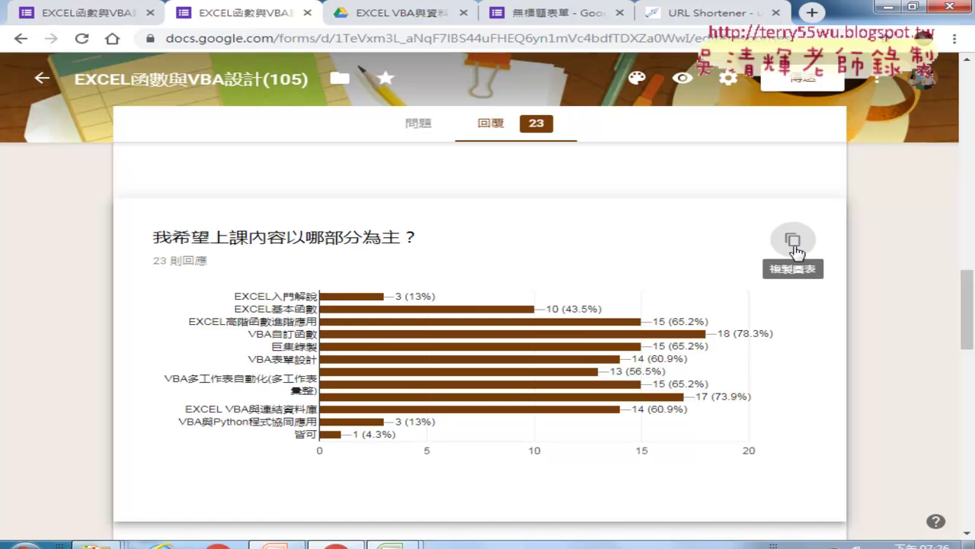
pyautogui.scroll(3, 829, 257)
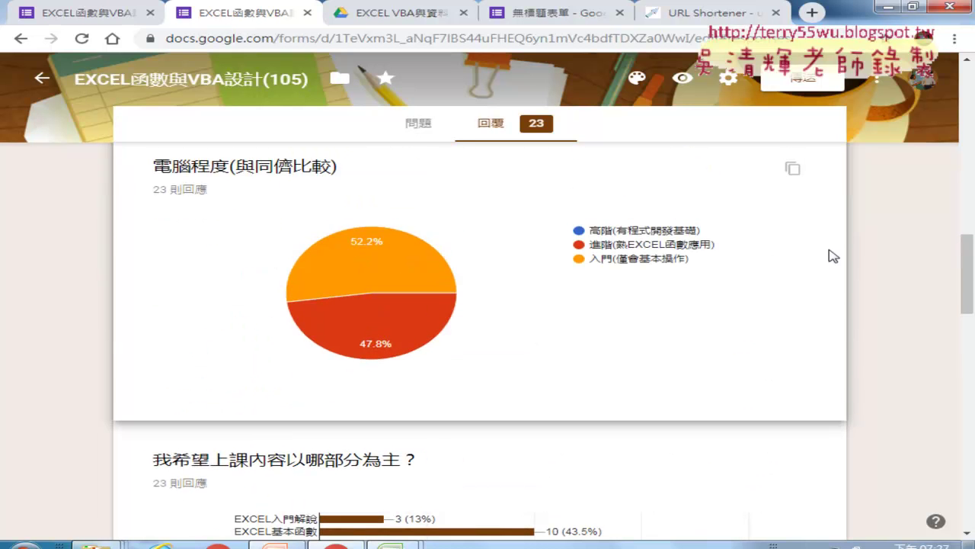
pyautogui.moveTo(423, 278)
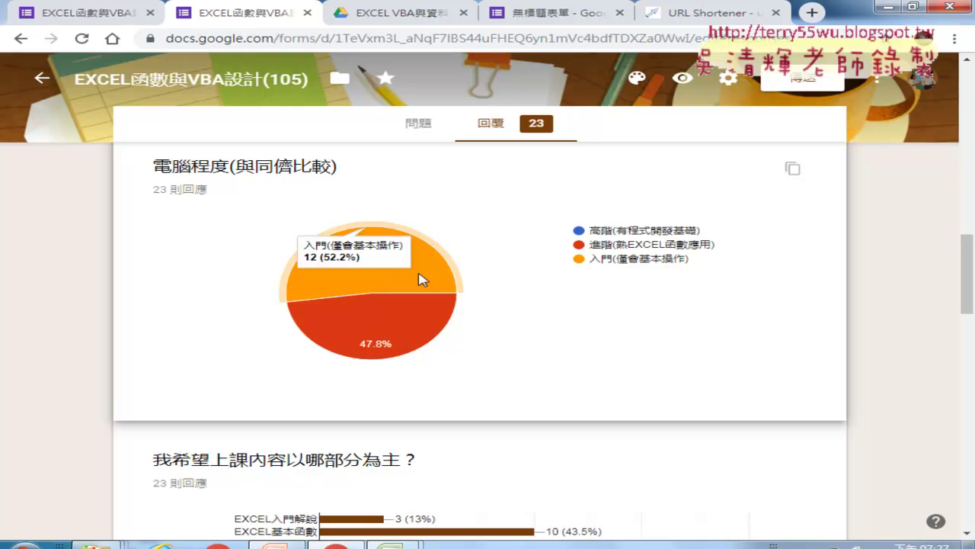
pyautogui.scroll(-4, 801, 309)
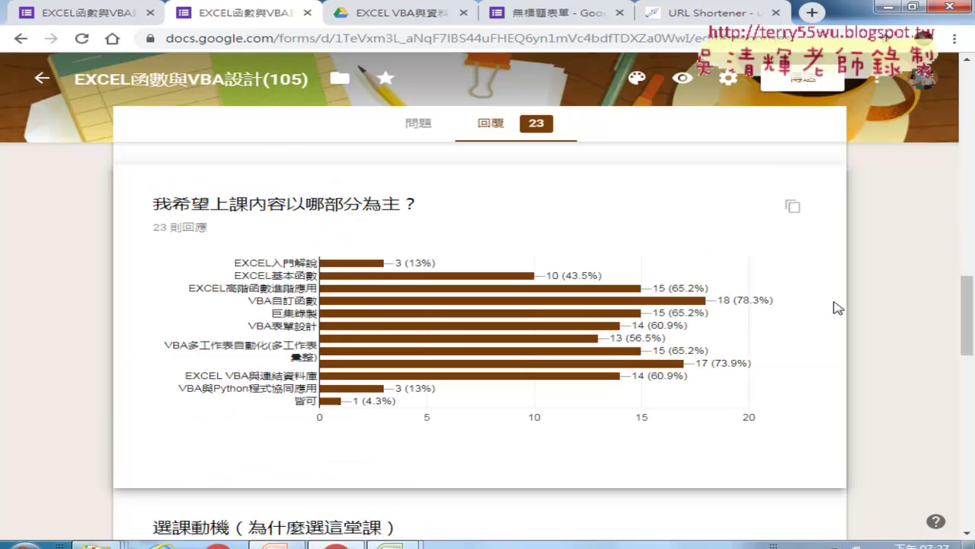
pyautogui.moveTo(472, 279)
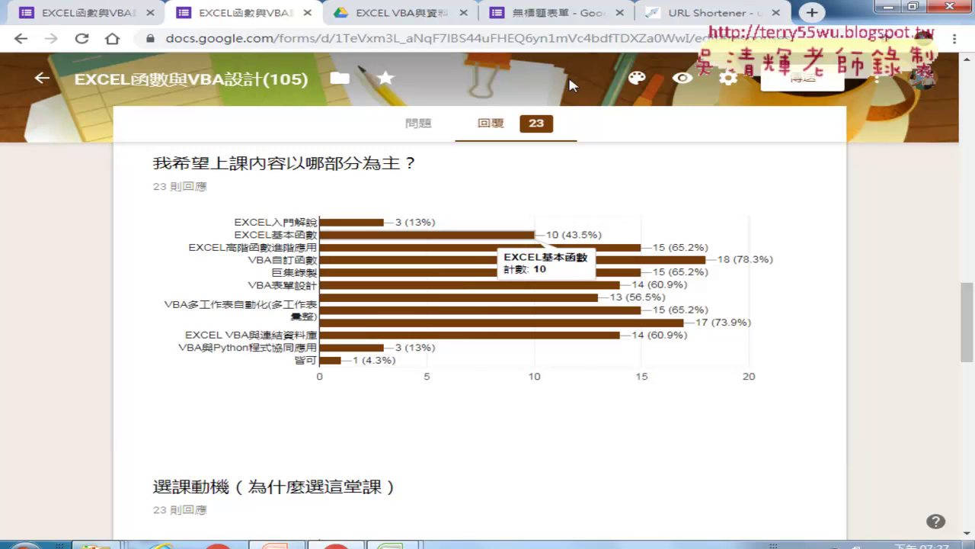
pyautogui.click(410, 15)
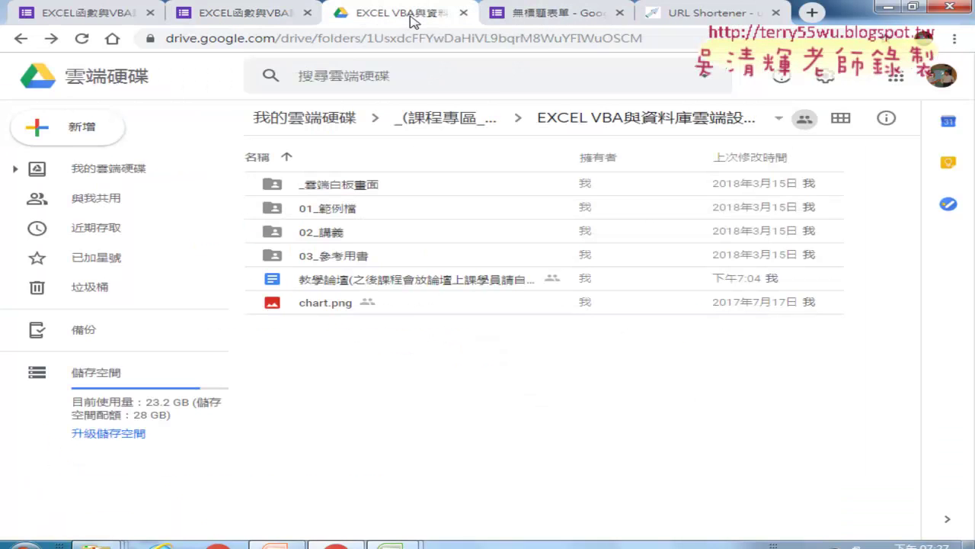
# - Show the Google apps list (Gmail, YouTube, 相片, 地圖, Play, 日曆, Keep) over Drive
pyautogui.click(903, 87)
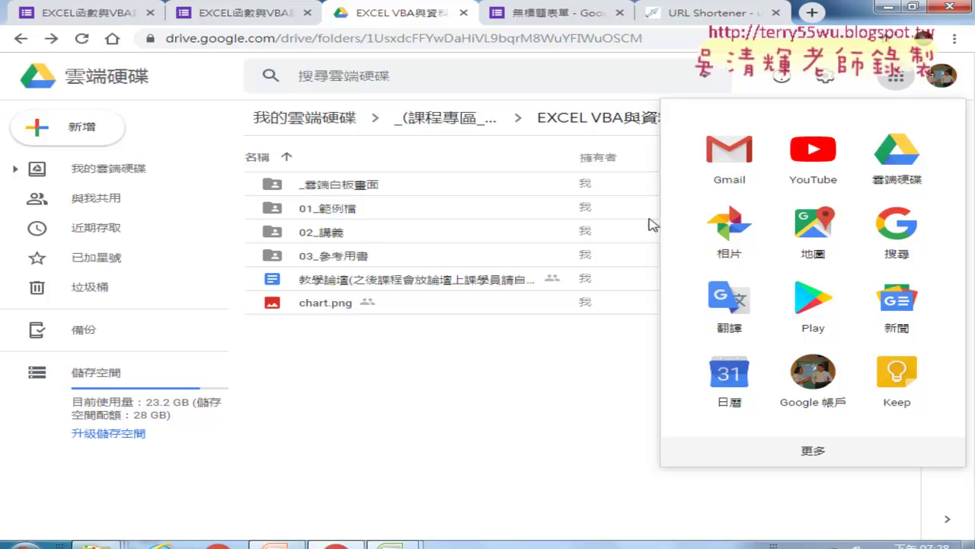
# - Dismiss the apps list and open the 01_範例檔 folder to reveal 範例檔.zip
pyautogui.click(362, 216)
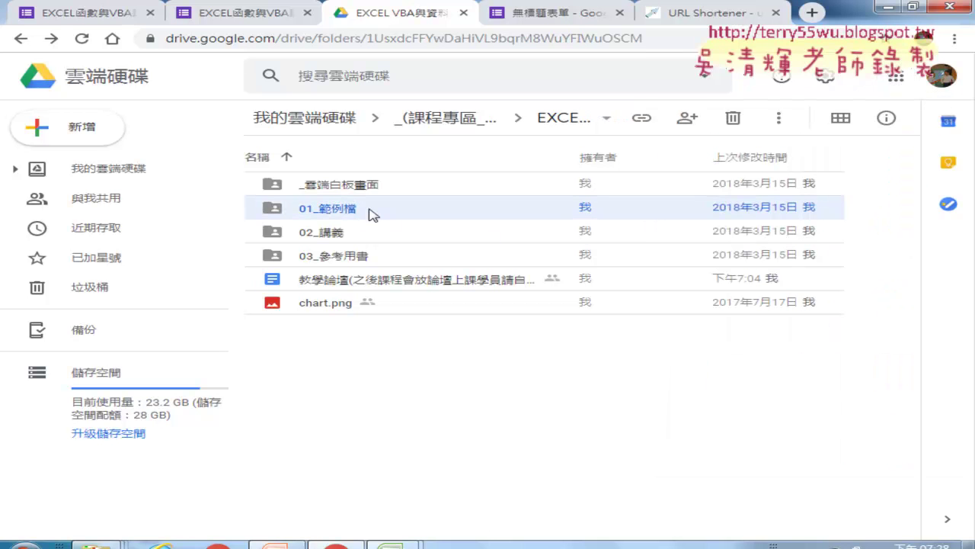
pyautogui.doubleClick(372, 214)
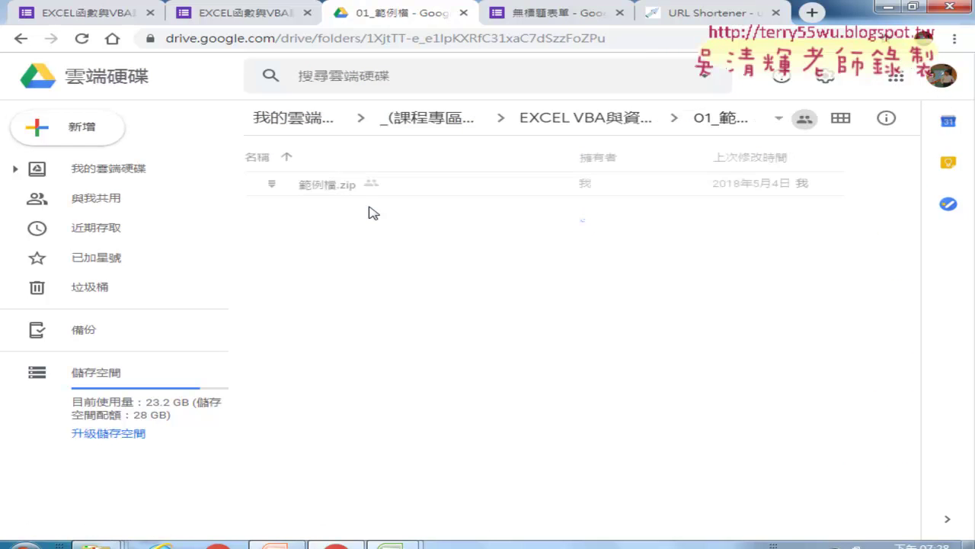